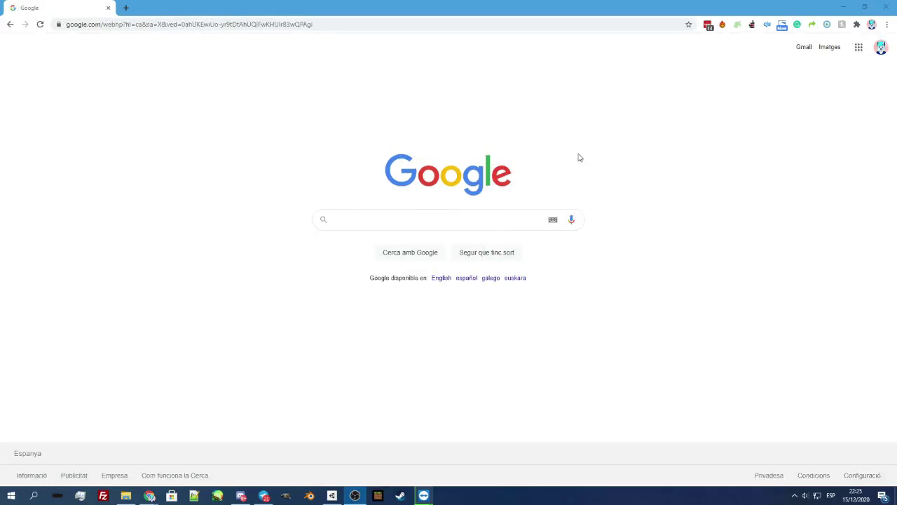
Step: Open docs.vrchat.com and go to the Currently Supported Unity Version guide
{"action": "left_click", "coordinate": [228, 28]}
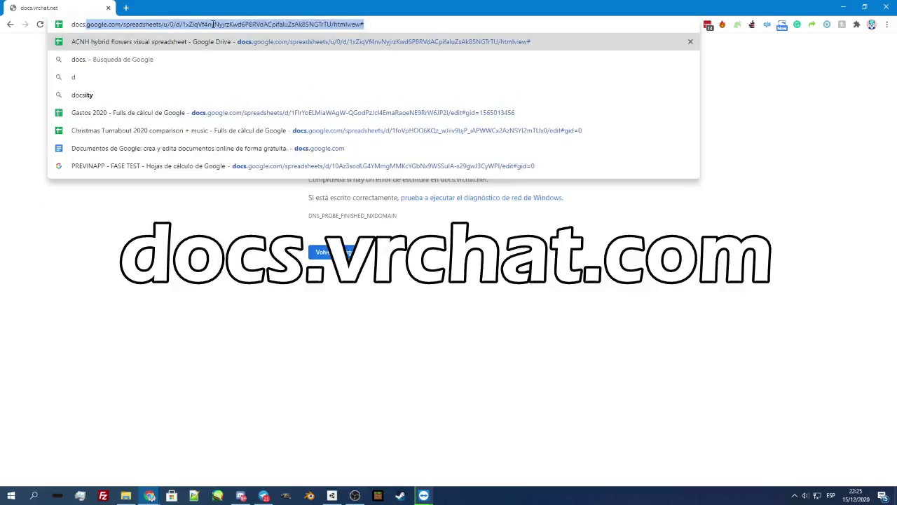
{"action": "type", "text": ".vrchat.com"}
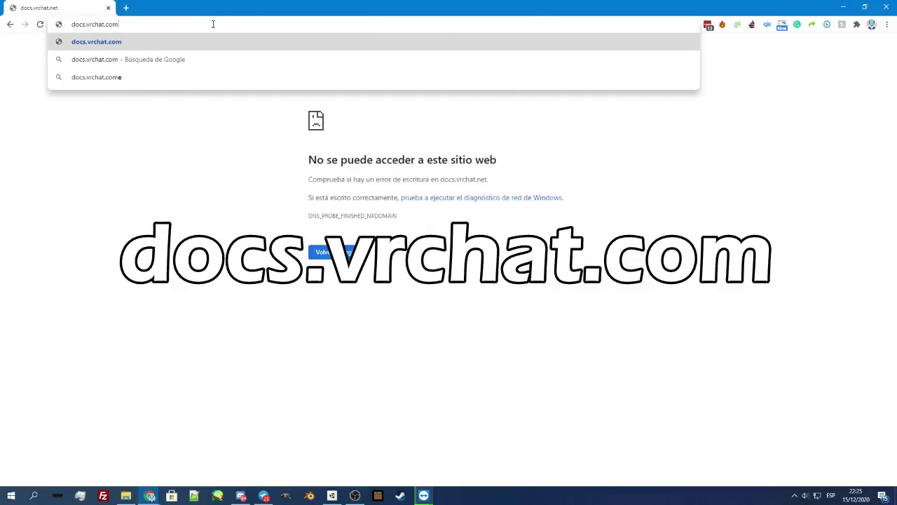
{"action": "key", "text": "Return"}
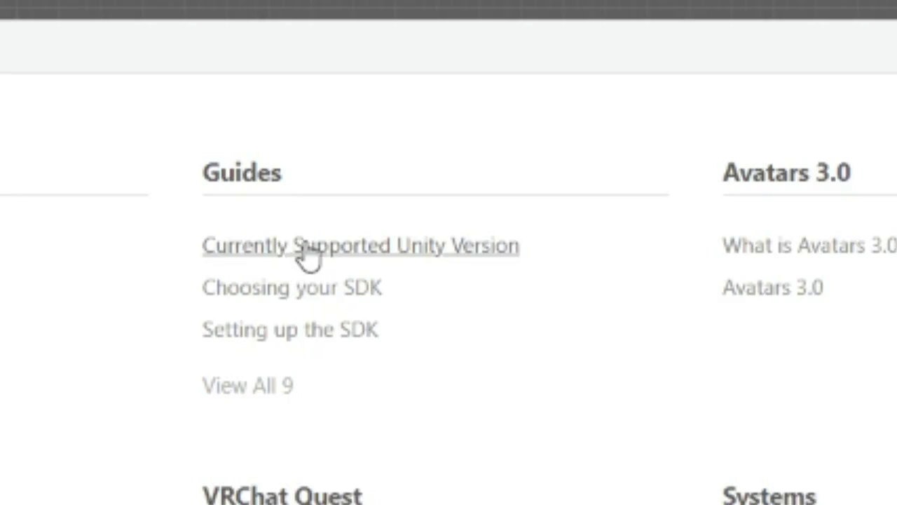
{"action": "left_click", "coordinate": [309, 249]}
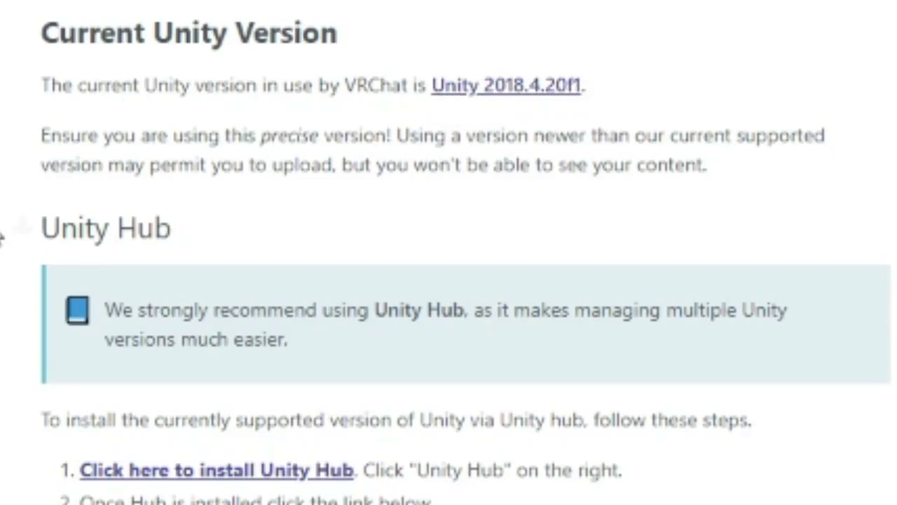
Step: Follow the guide's Unity Hub install link and download the Unity Hub installer
{"action": "scroll", "coordinate": [201, 456], "scroll_direction": "down", "scroll_amount": 3}
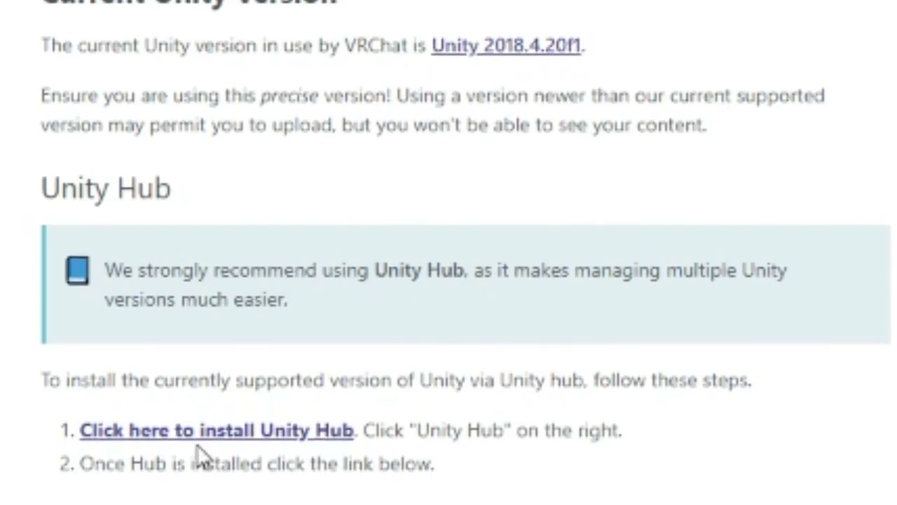
{"action": "scroll", "coordinate": [213, 324], "scroll_direction": "down", "scroll_amount": 1}
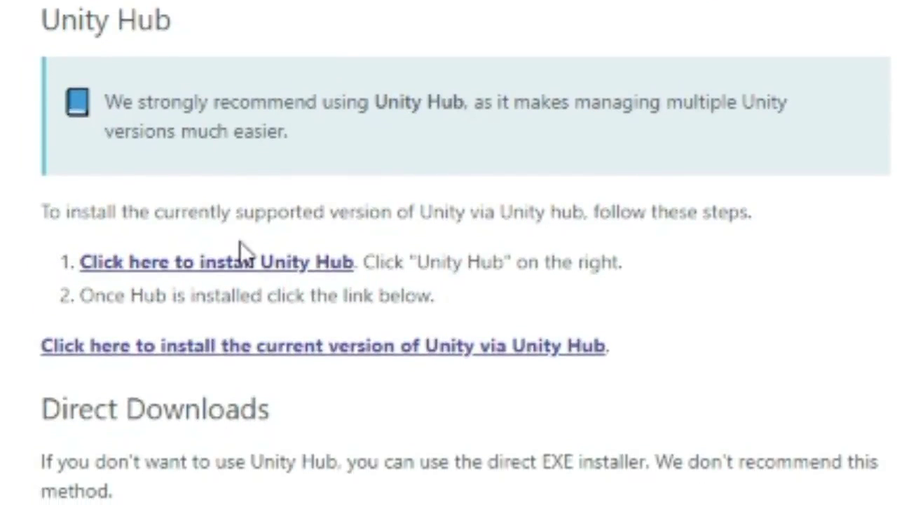
{"action": "left_click", "coordinate": [216, 262]}
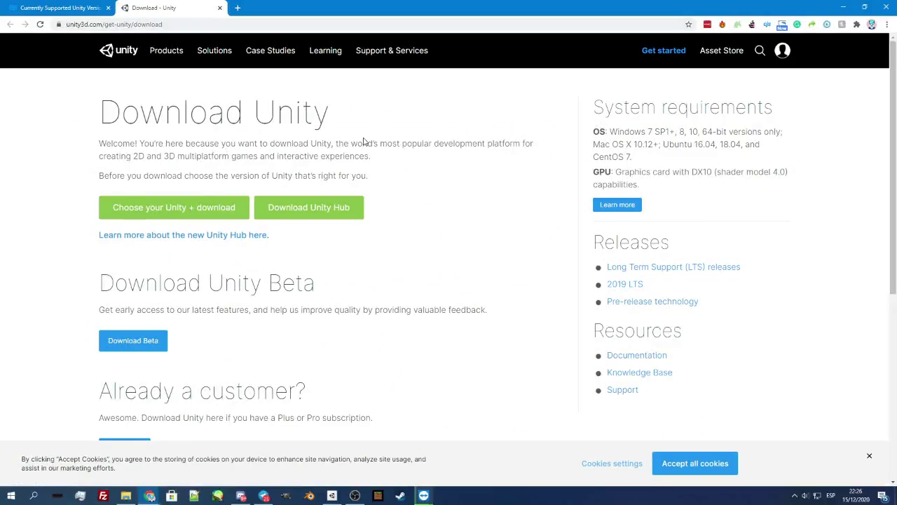
{"action": "left_click", "coordinate": [316, 215]}
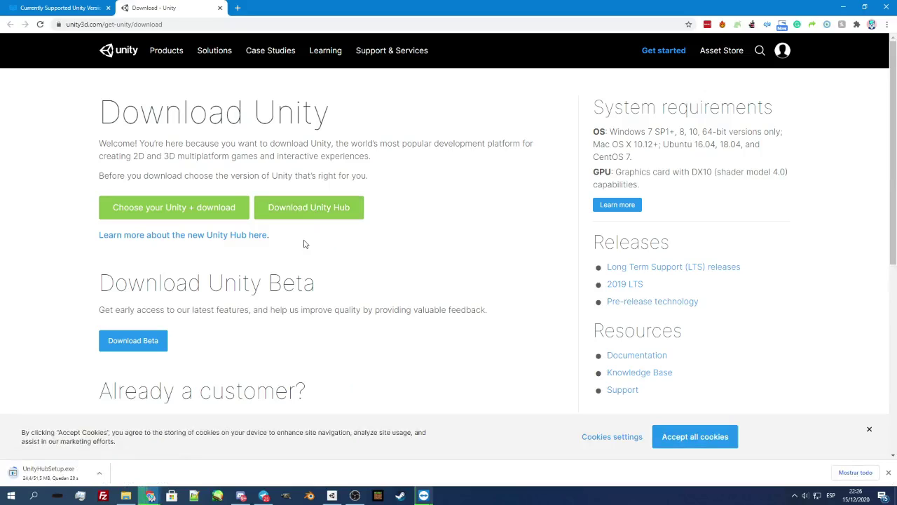
Step: Return to the VRChat guide and launch the current Unity version's installation through Unity Hub
{"action": "key", "text": "ctrl+shift+Tab"}
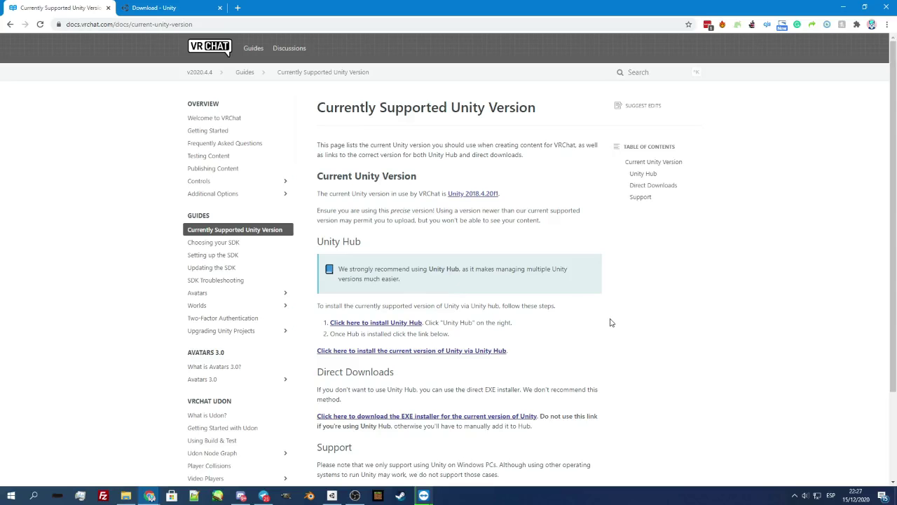
{"action": "scroll", "coordinate": [522, 286], "scroll_direction": "down", "scroll_amount": 1}
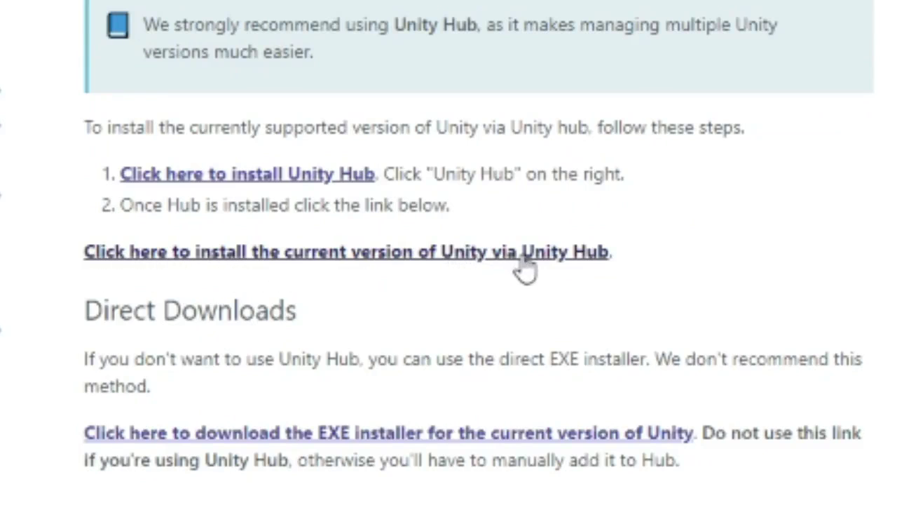
{"action": "left_click", "coordinate": [537, 266]}
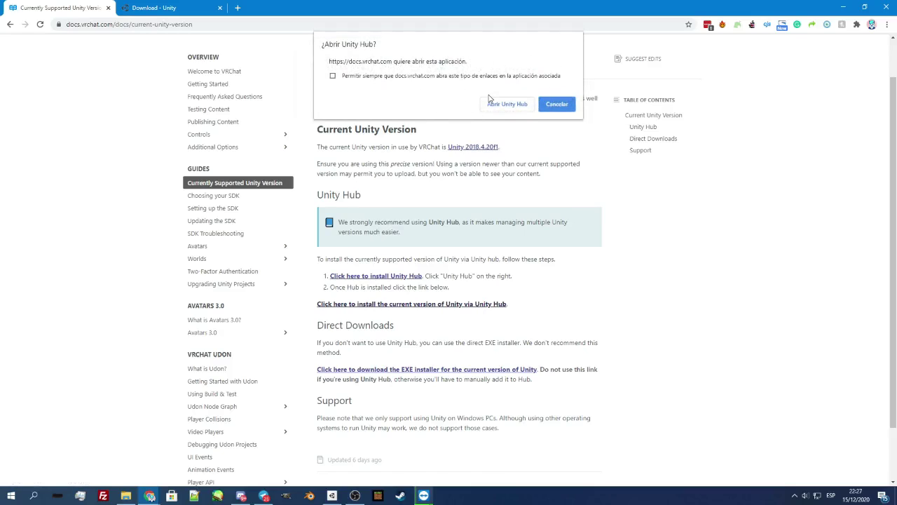
{"action": "left_click", "coordinate": [508, 105]}
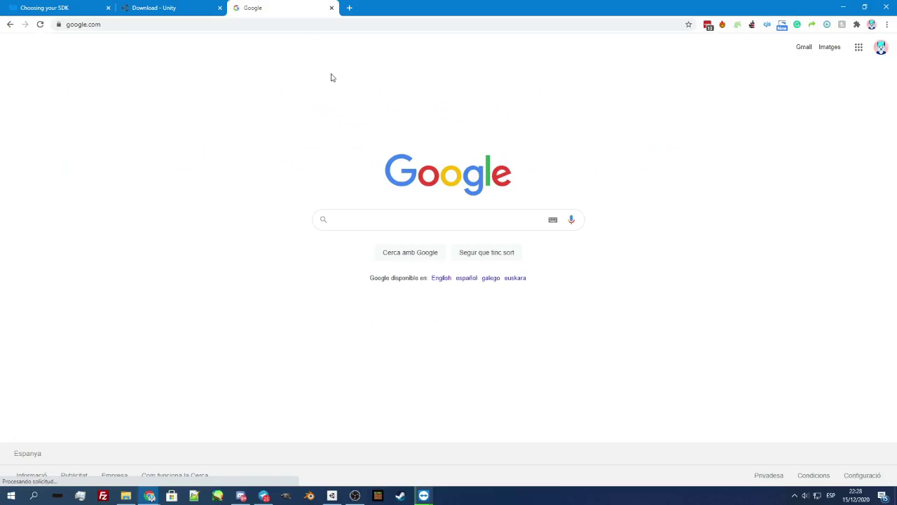
Step: Open the vrchat.net website in the browser
{"action": "left_click", "coordinate": [350, 24]}
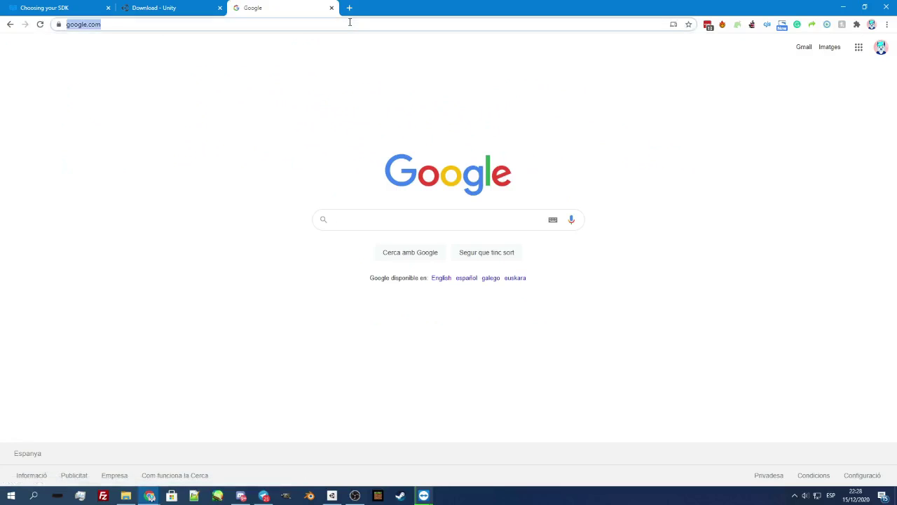
{"action": "type", "text": "vrchat.net"}
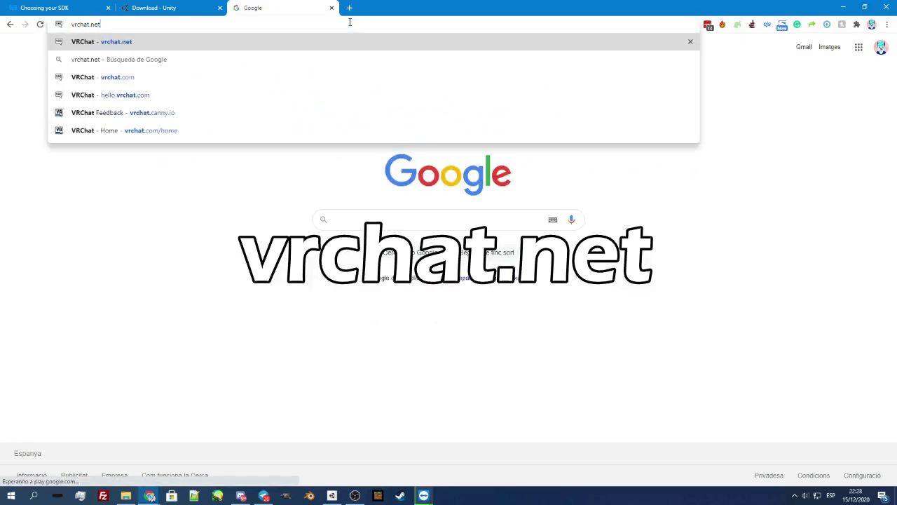
{"action": "key", "text": "Return"}
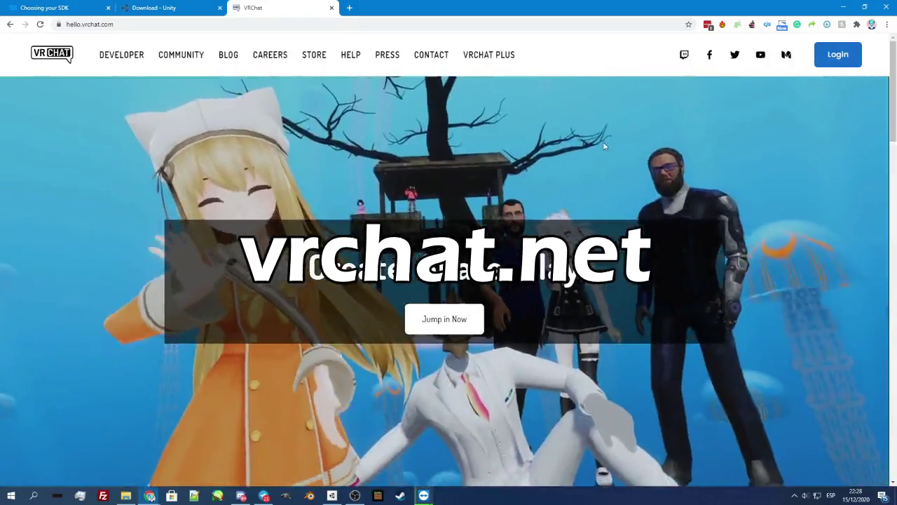
Step: Log in to the VRChat account and download the SDK3 - Avatars package
{"action": "left_click", "coordinate": [838, 56]}
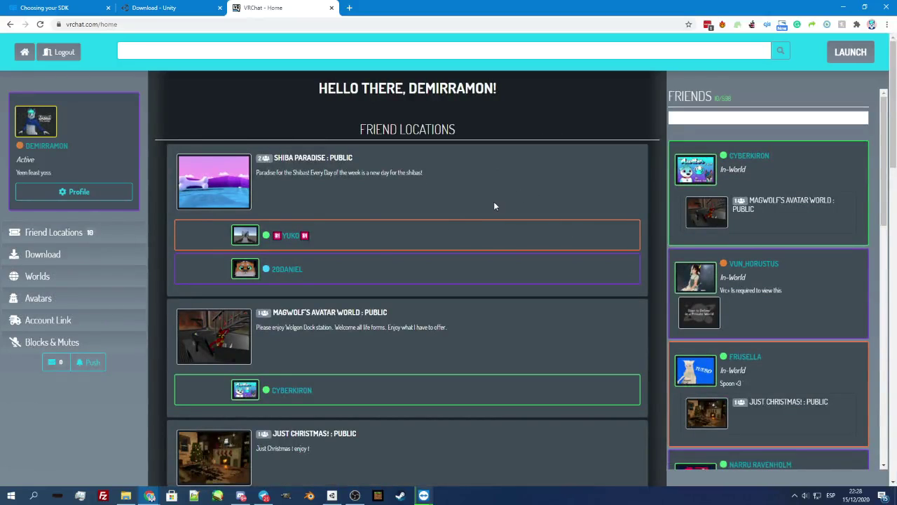
{"action": "left_click", "coordinate": [43, 256]}
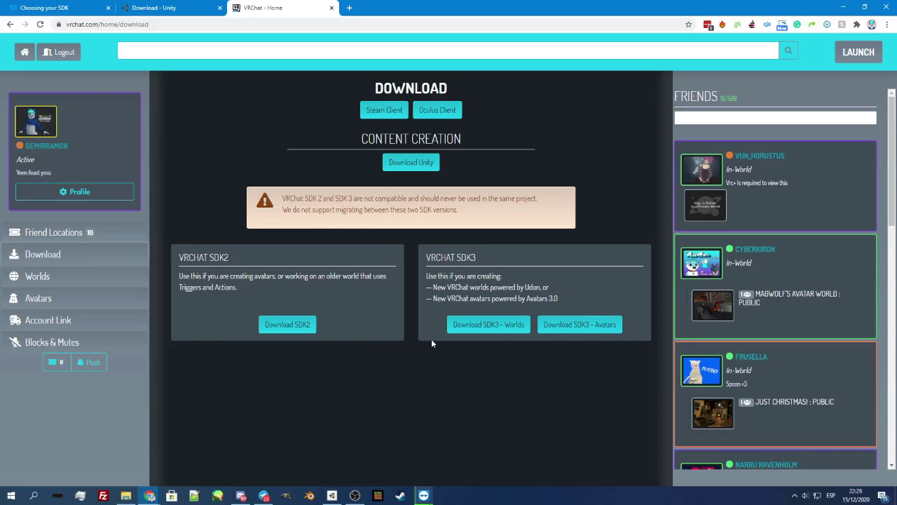
{"action": "left_click", "coordinate": [584, 327]}
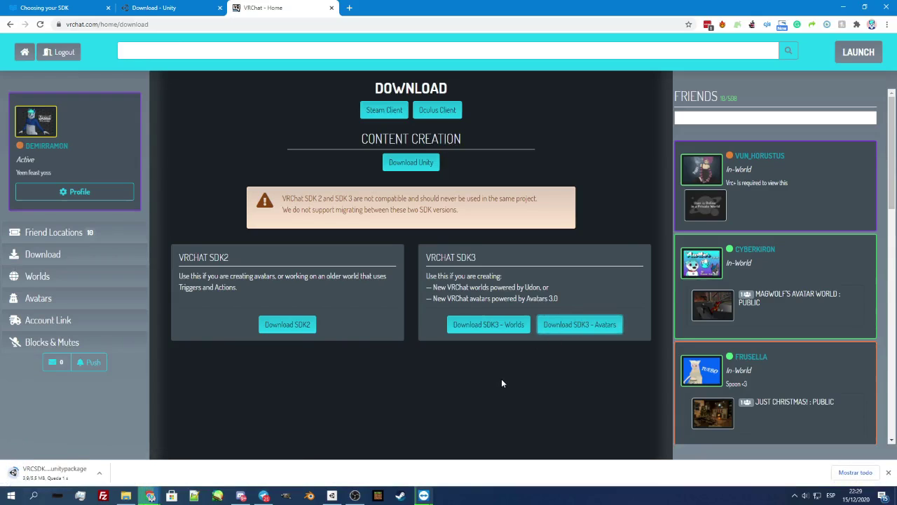
Step: Open bestbois.com in a new browser tab and enter the Bestboi Download Hub for models
{"action": "key", "text": "ctrl+t"}
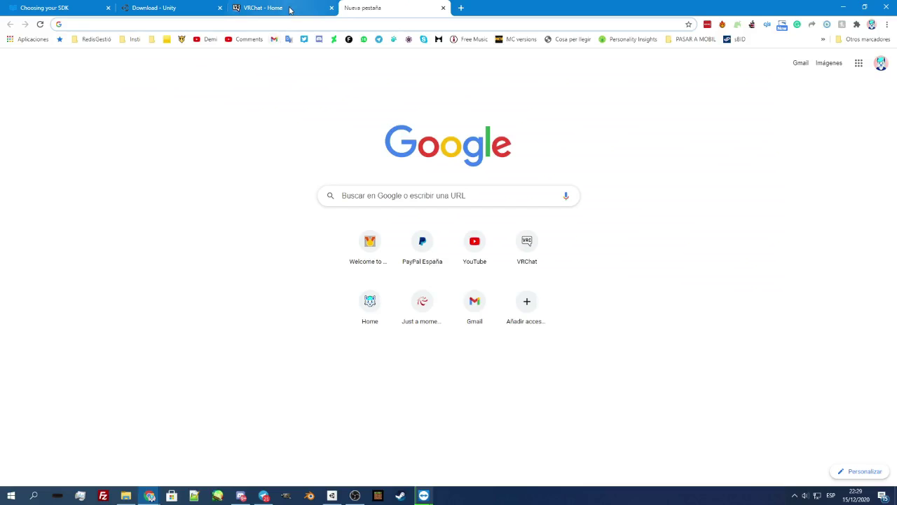
{"action": "type", "text": "bestbois.com"}
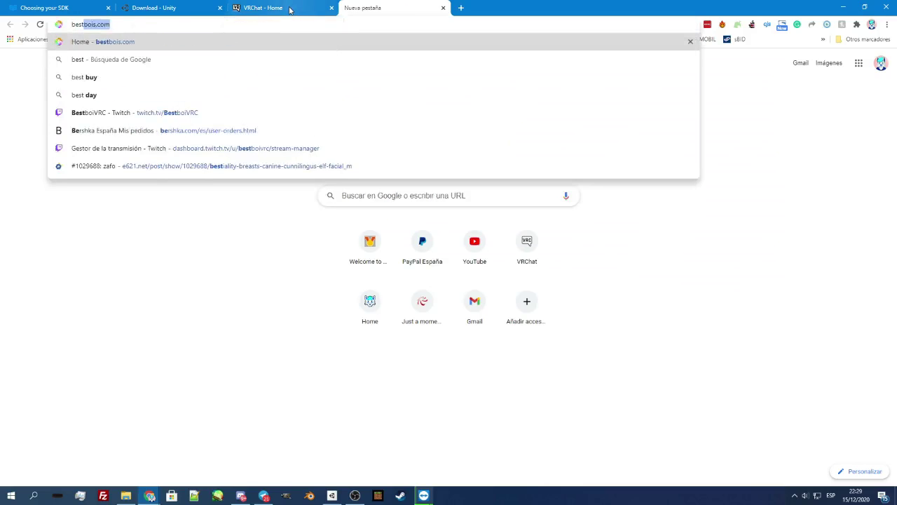
{"action": "key", "text": "Return"}
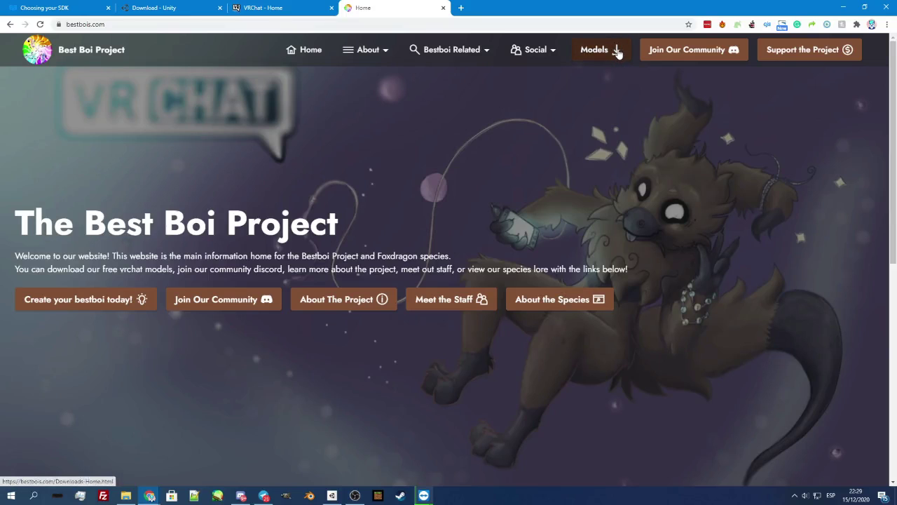
{"action": "left_click", "coordinate": [617, 51]}
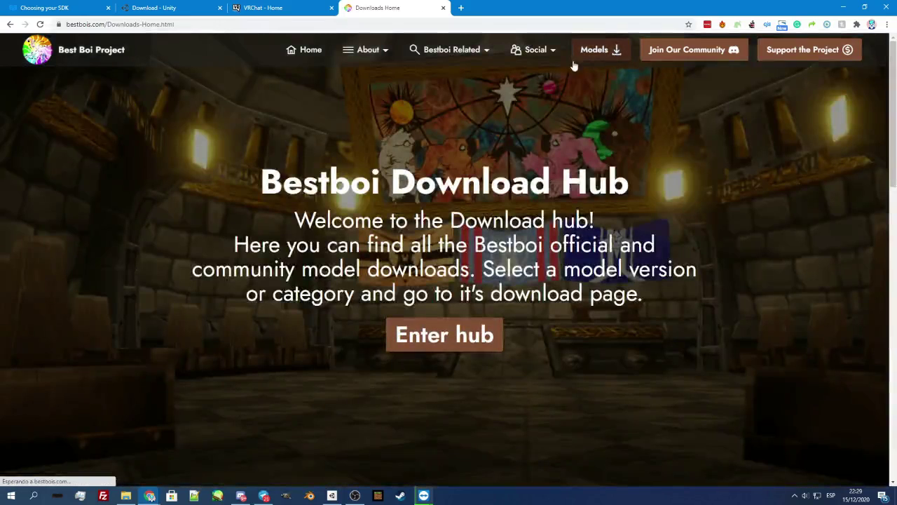
{"action": "left_click", "coordinate": [453, 341]}
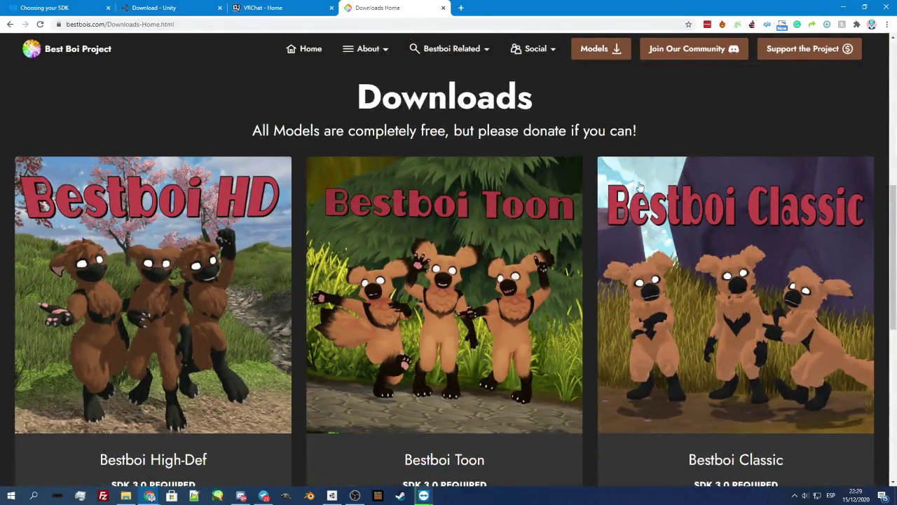
Step: Look through the available models and open the Gumroad download page of the Bestboi High-Def model
{"action": "scroll", "coordinate": [536, 401], "scroll_direction": "down", "scroll_amount": 1}
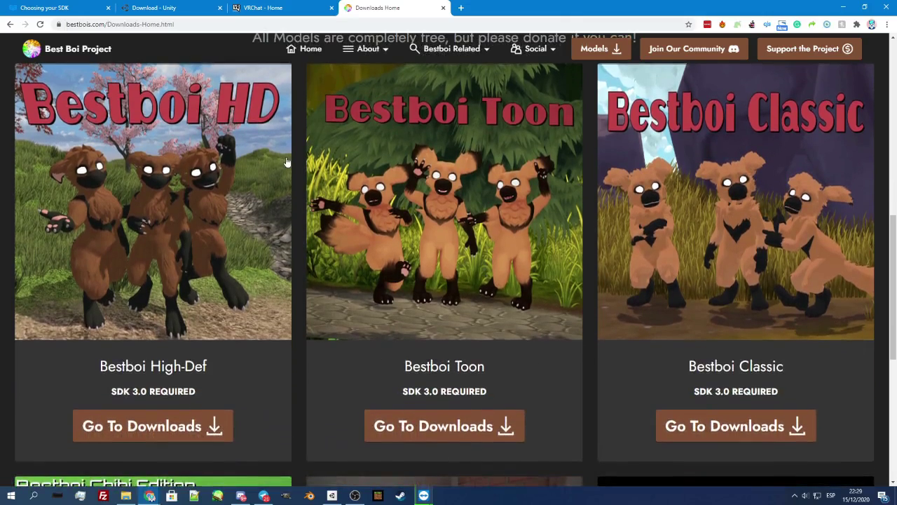
{"action": "scroll", "coordinate": [715, 244], "scroll_direction": "down", "scroll_amount": 2}
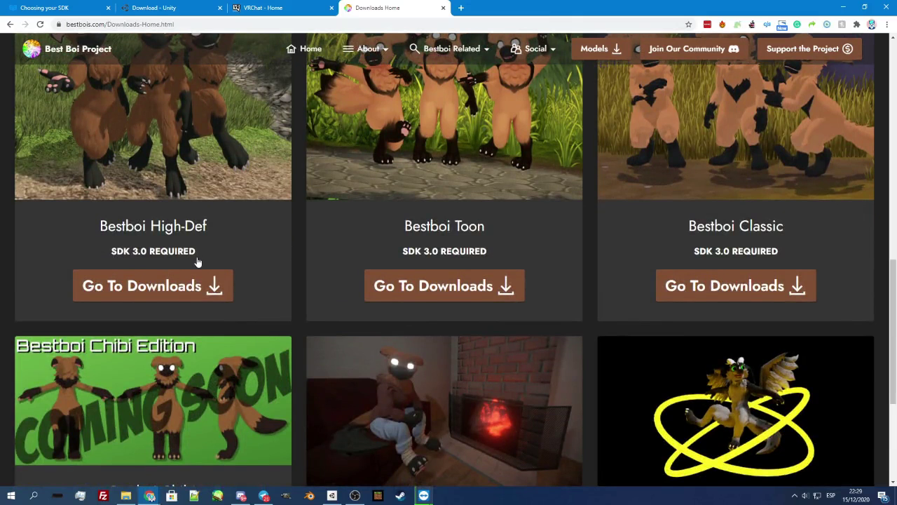
{"action": "scroll", "coordinate": [310, 245], "scroll_direction": "down", "scroll_amount": 3}
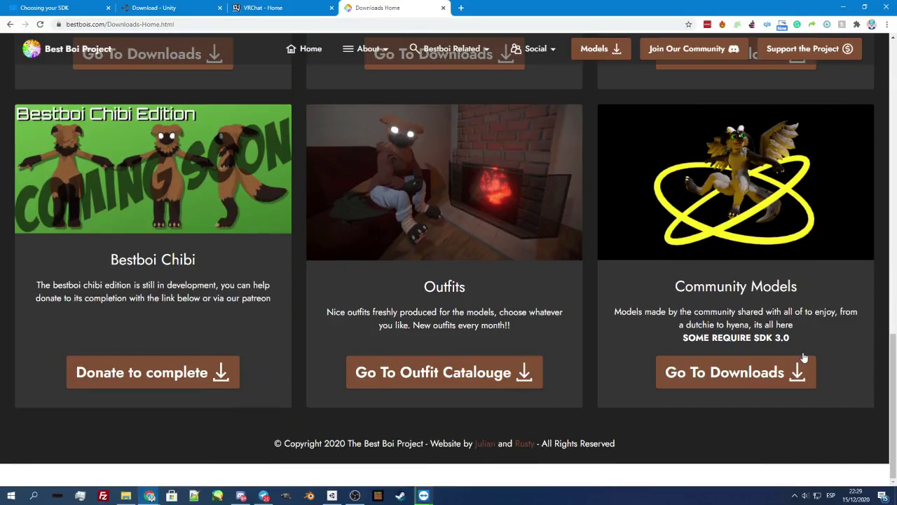
{"action": "scroll", "coordinate": [743, 339], "scroll_direction": "up", "scroll_amount": 5}
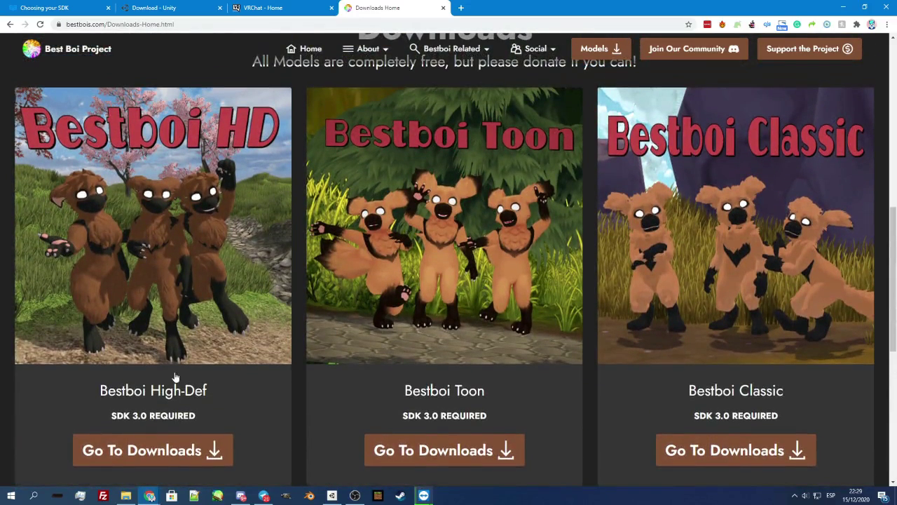
{"action": "left_click", "coordinate": [159, 457]}
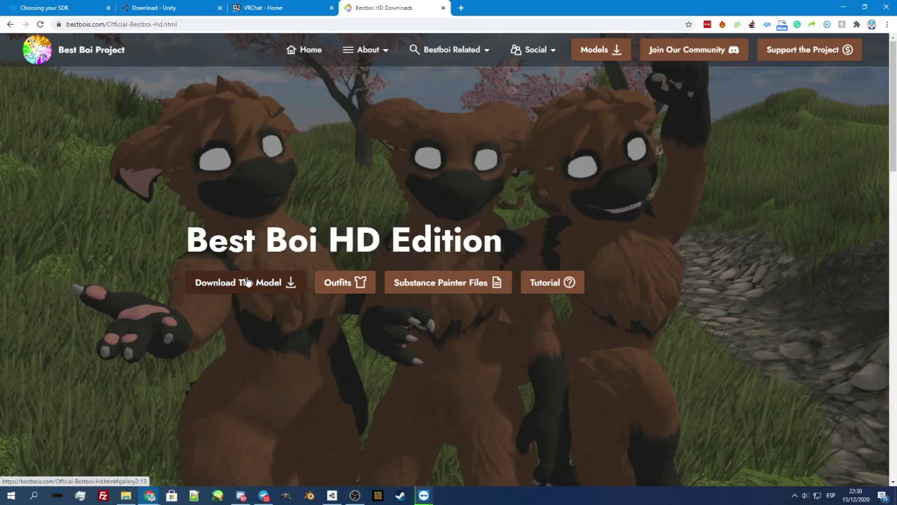
{"action": "left_click", "coordinate": [246, 281]}
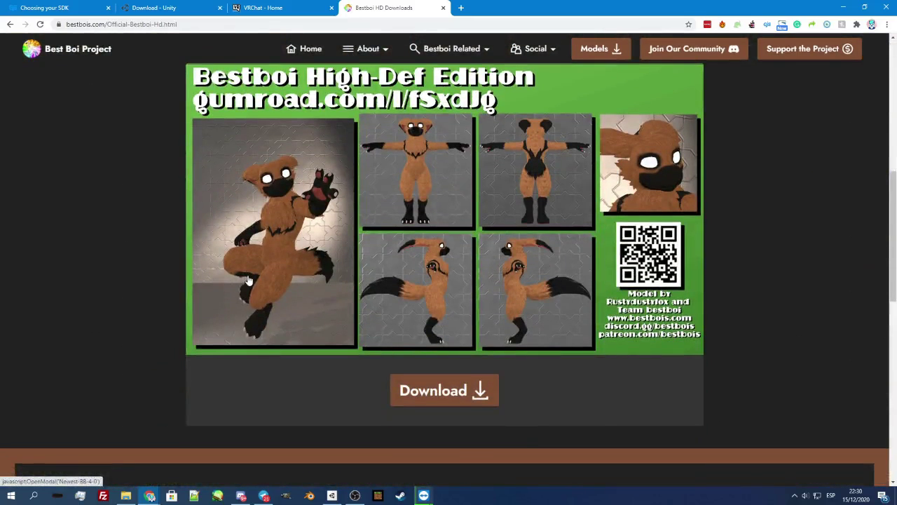
{"action": "left_click", "coordinate": [478, 392]}
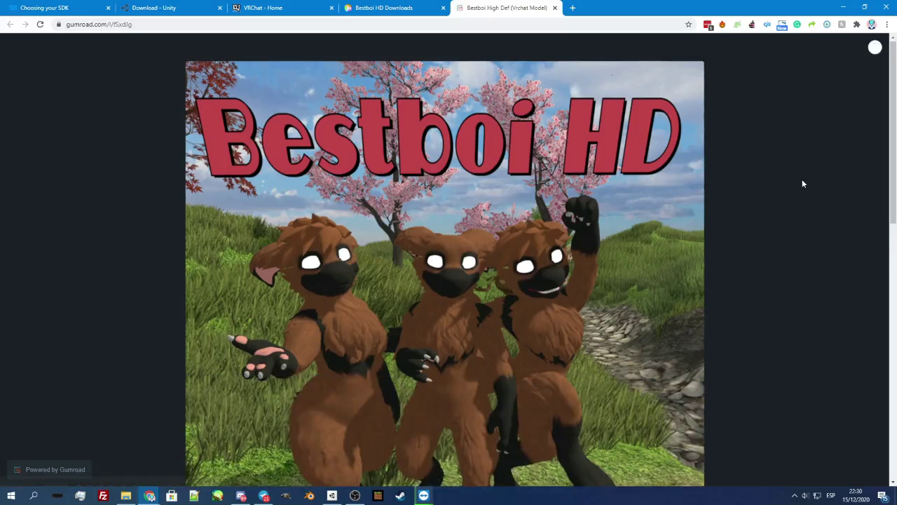
Step: Check out the Bestboi High Def model on Gumroad at a price of $0 with the prefilled e-mail
{"action": "scroll", "coordinate": [802, 183], "scroll_direction": "down", "scroll_amount": 2}
{"action": "scroll", "coordinate": [803, 184], "scroll_direction": "down", "scroll_amount": 7}
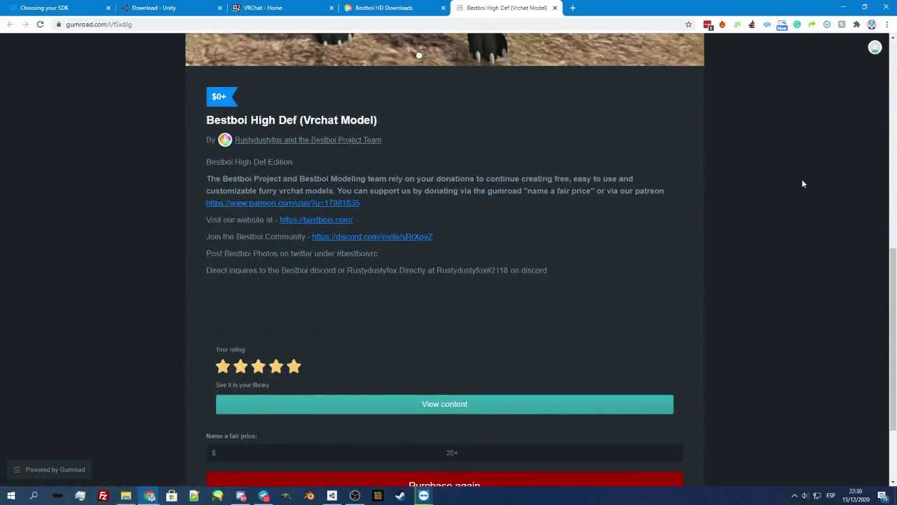
{"action": "scroll", "coordinate": [803, 184], "scroll_direction": "down", "scroll_amount": 1}
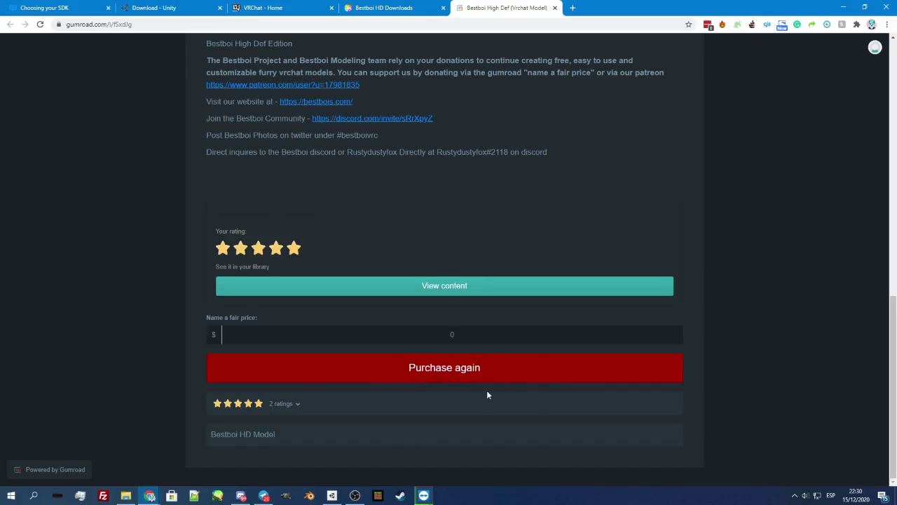
{"action": "left_click", "coordinate": [444, 377]}
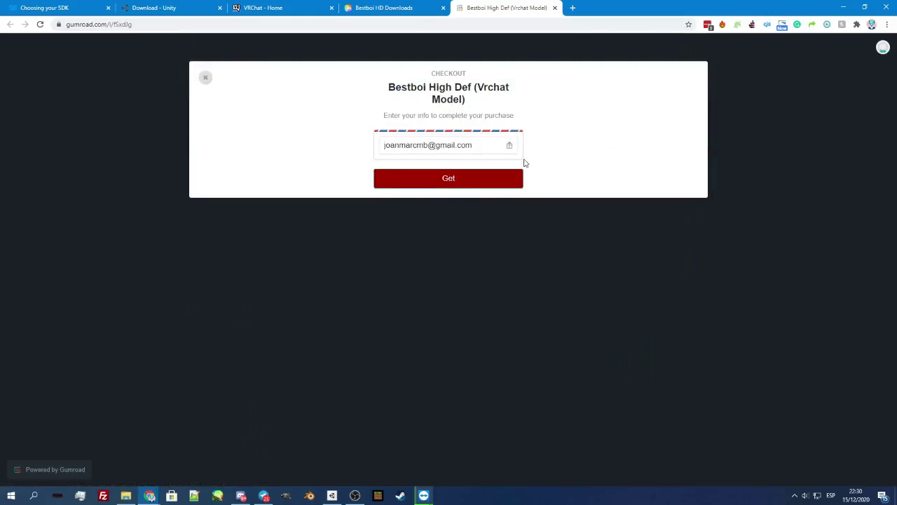
{"action": "left_click", "coordinate": [457, 182]}
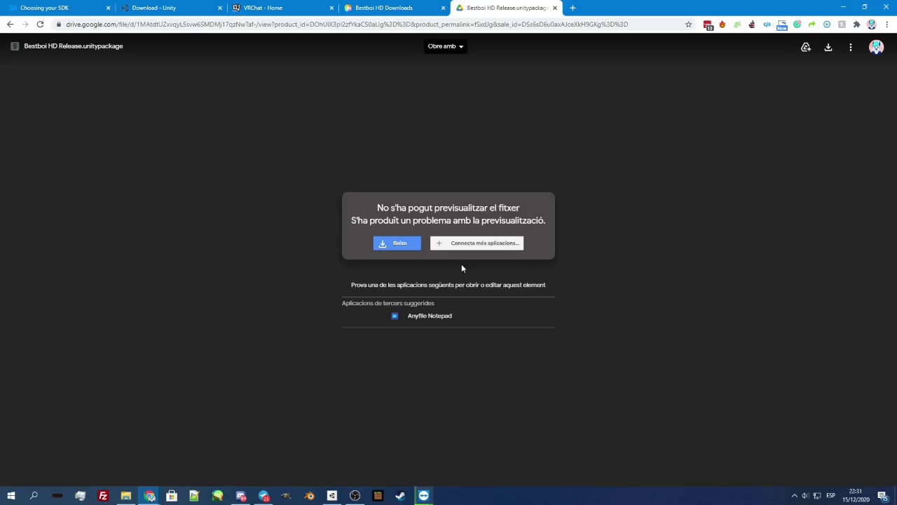
Step: Download the Bestboi HD Release.unitypackage file from Google Drive despite the missing virus scan
{"action": "left_click", "coordinate": [390, 245]}
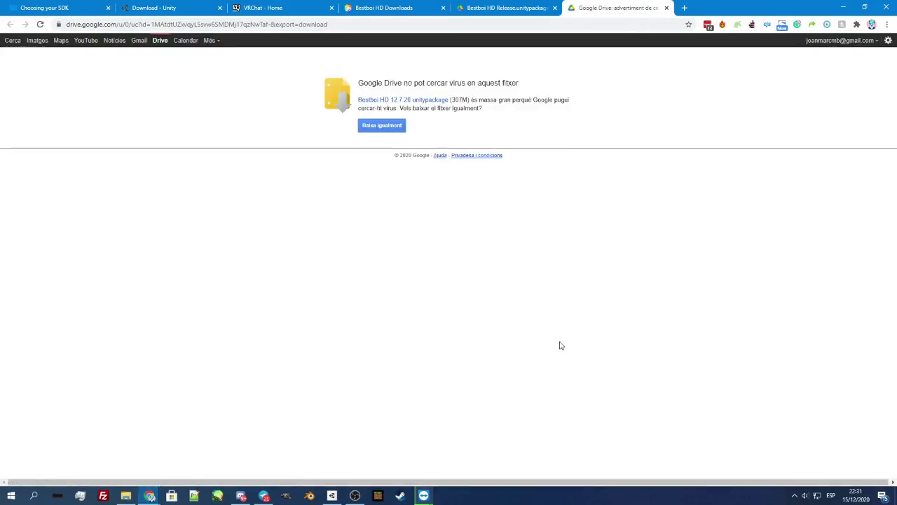
{"action": "left_click", "coordinate": [377, 129]}
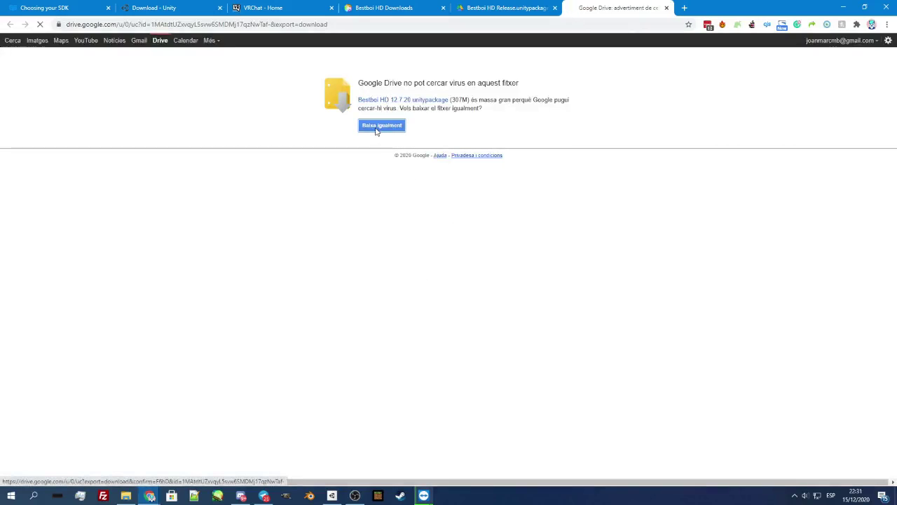
{"action": "right_click", "coordinate": [409, 289]}
{"action": "left_click", "coordinate": [354, 268]}
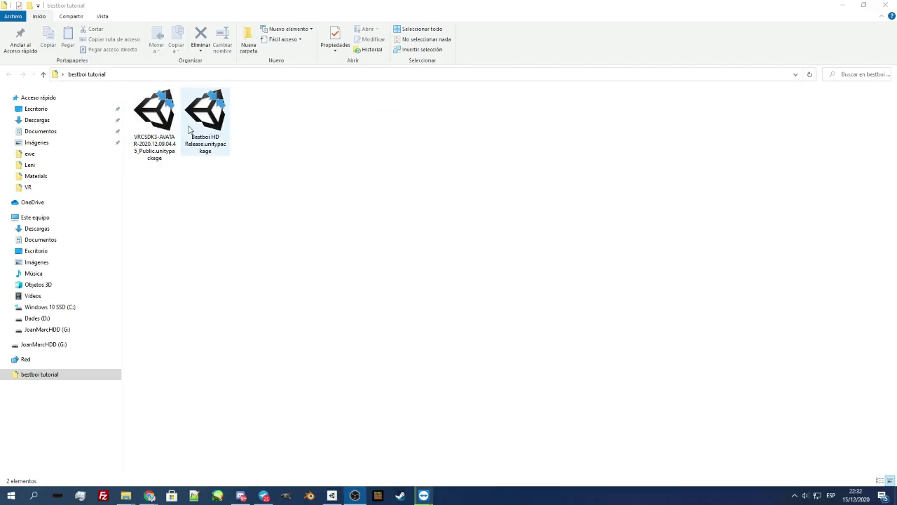
Step: Switch to Unity Hub and create a new 3D project named "Bestboi HD tutorial" in D:\Unity
{"action": "left_click", "coordinate": [335, 496]}
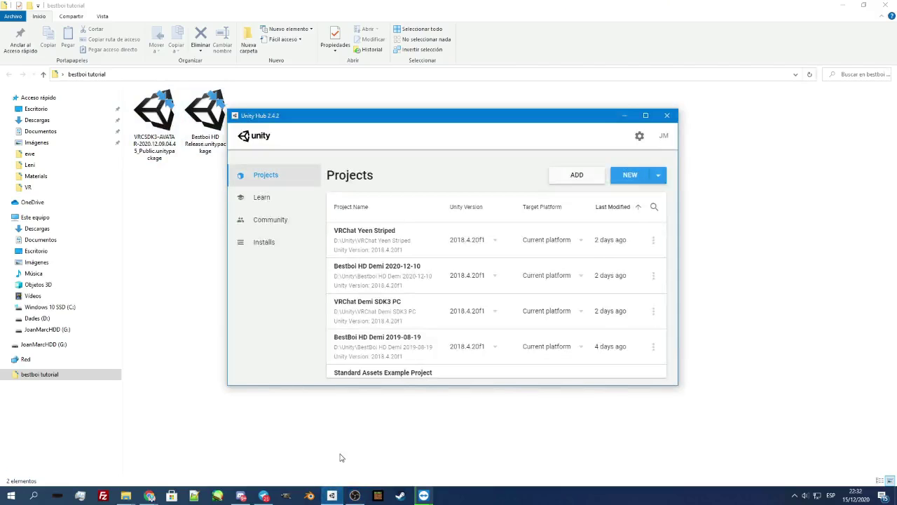
{"action": "left_click", "coordinate": [636, 176]}
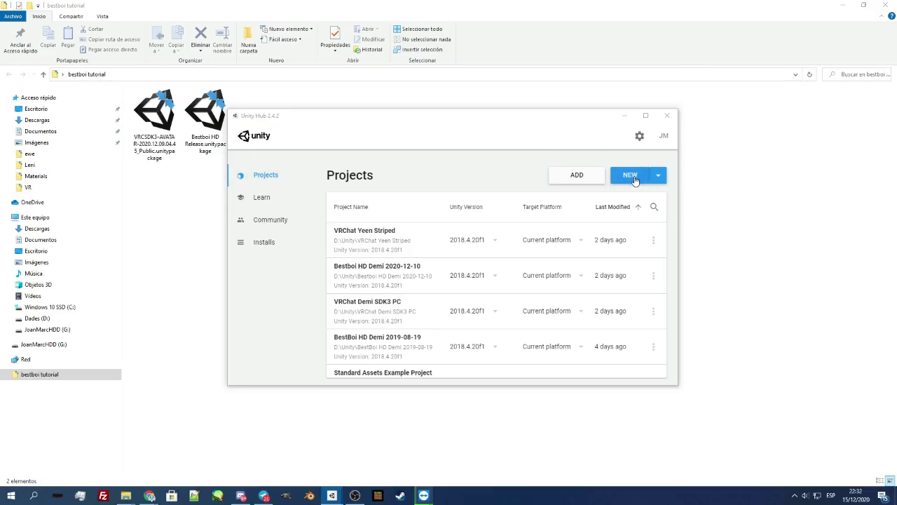
{"action": "left_click_drag", "start_coordinate": [691, 120], "coordinate": [405, 144]}
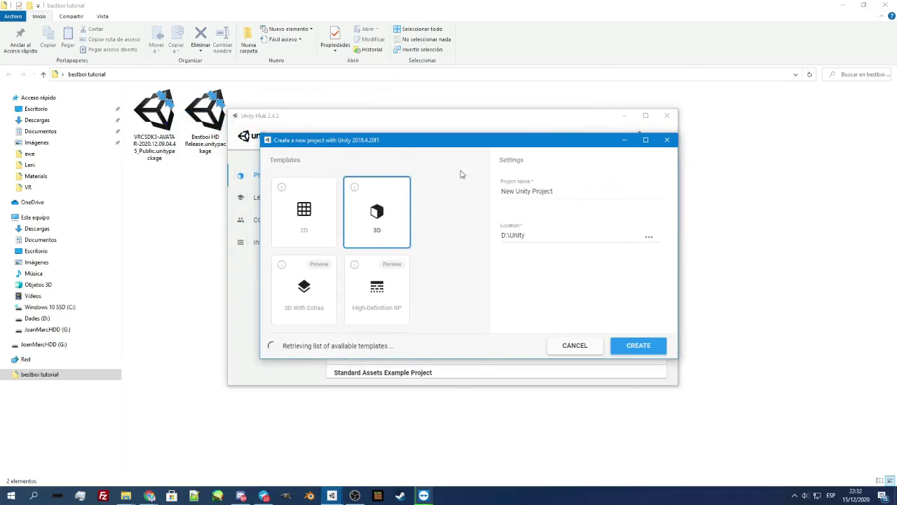
{"action": "left_click_drag", "start_coordinate": [564, 193], "coordinate": [493, 201]}
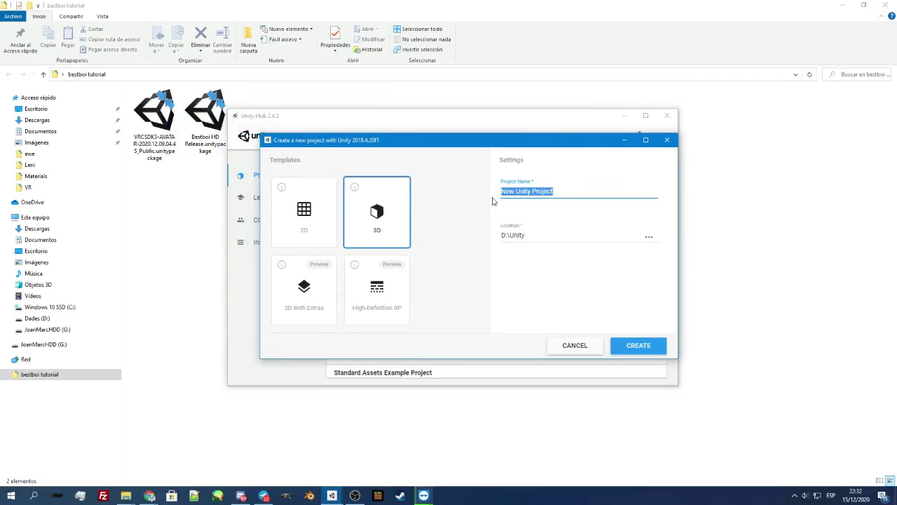
{"action": "type", "text": "Bestboi HD tutorial"}
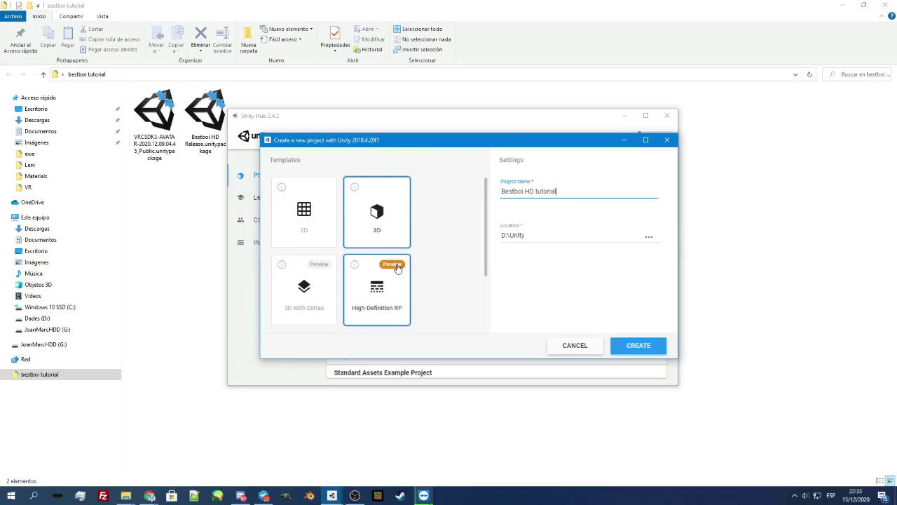
{"action": "left_click", "coordinate": [636, 347]}
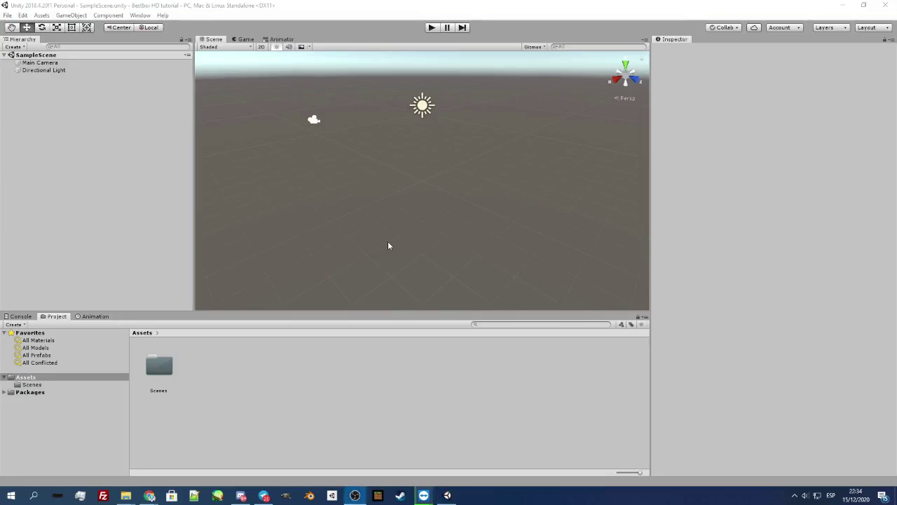
Step: Delete the default Scenes folder from the project's Assets
{"action": "left_click", "coordinate": [160, 368]}
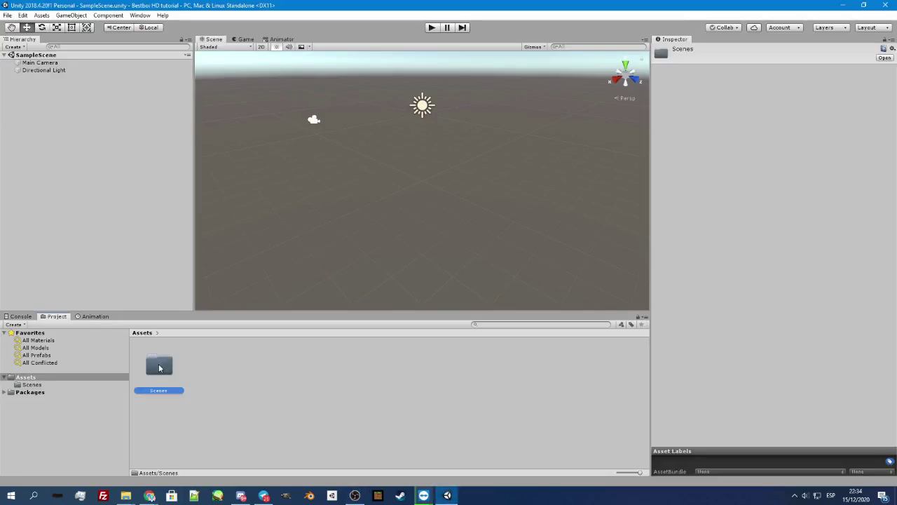
{"action": "key", "text": "Delete"}
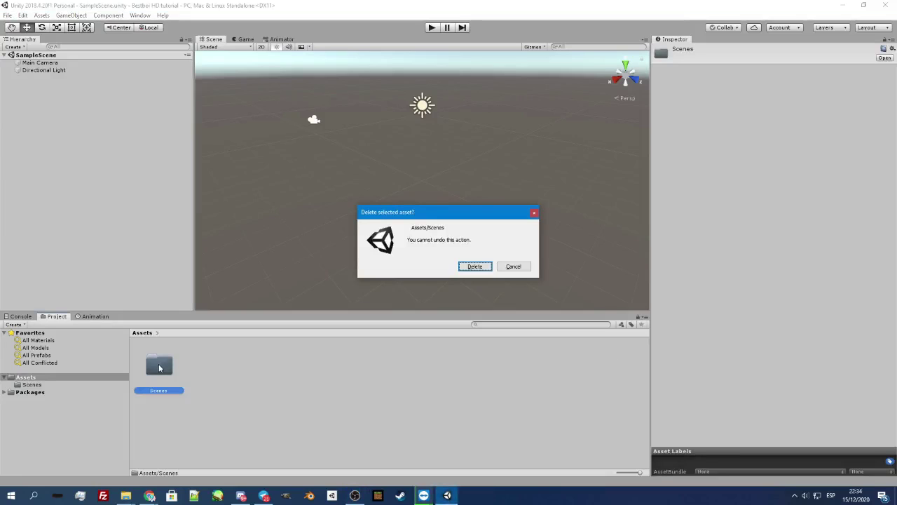
{"action": "left_click", "coordinate": [475, 266]}
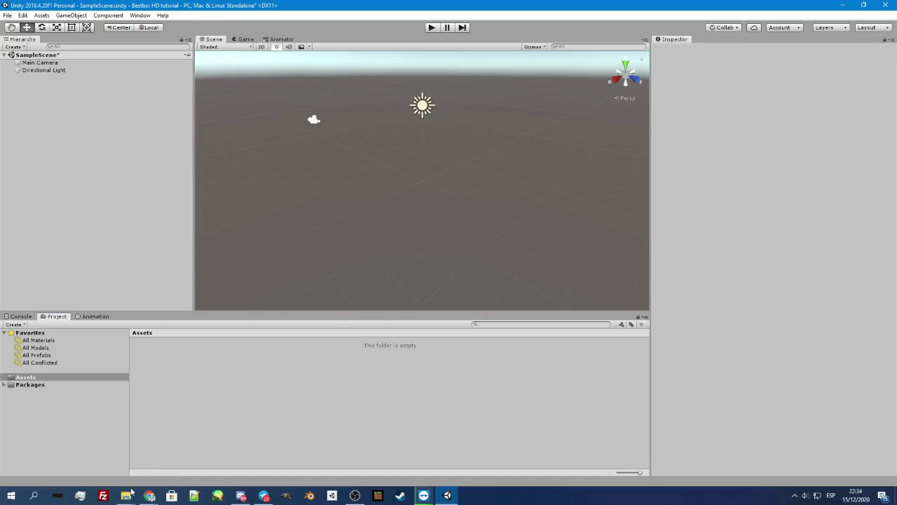
Step: Import all contents of the VRCSDK3-AVATAR-2020.12.09.04.45_Public package from the bestboi tutorial folder into the project
{"action": "mouse_move", "coordinate": [126, 495]}
{"action": "left_click", "coordinate": [89, 448]}
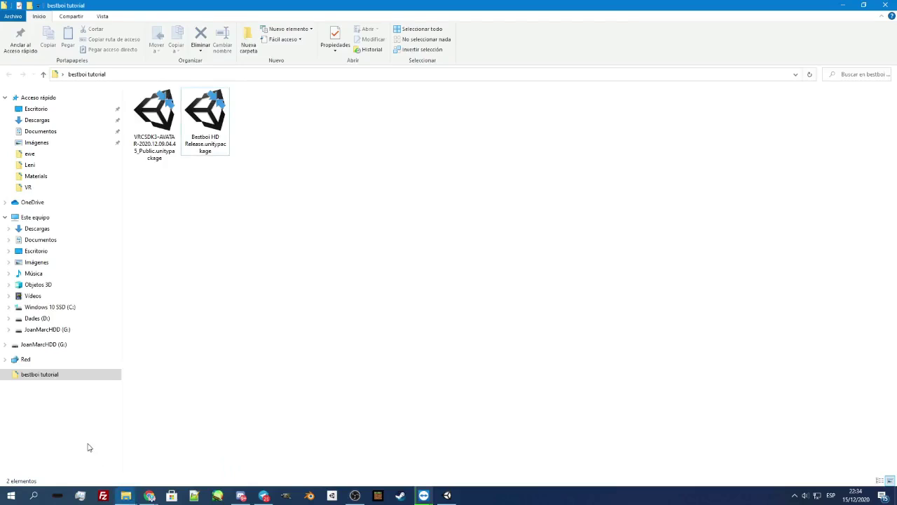
{"action": "left_click", "coordinate": [155, 142]}
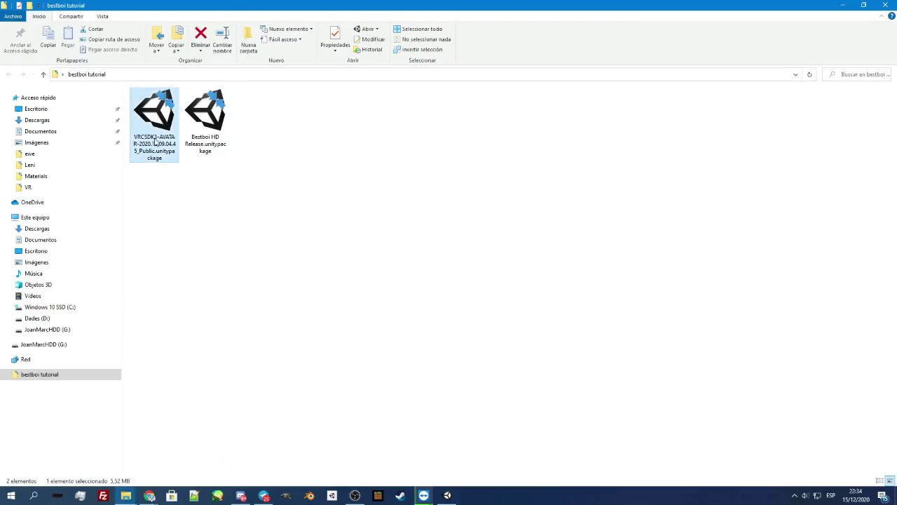
{"action": "double_click", "coordinate": [157, 118]}
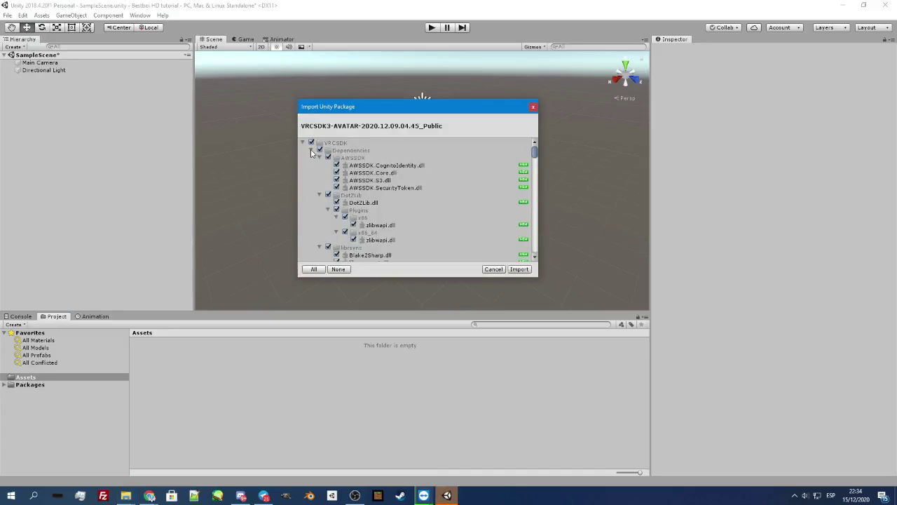
{"action": "left_click_drag", "start_coordinate": [535, 149], "coordinate": [539, 247]}
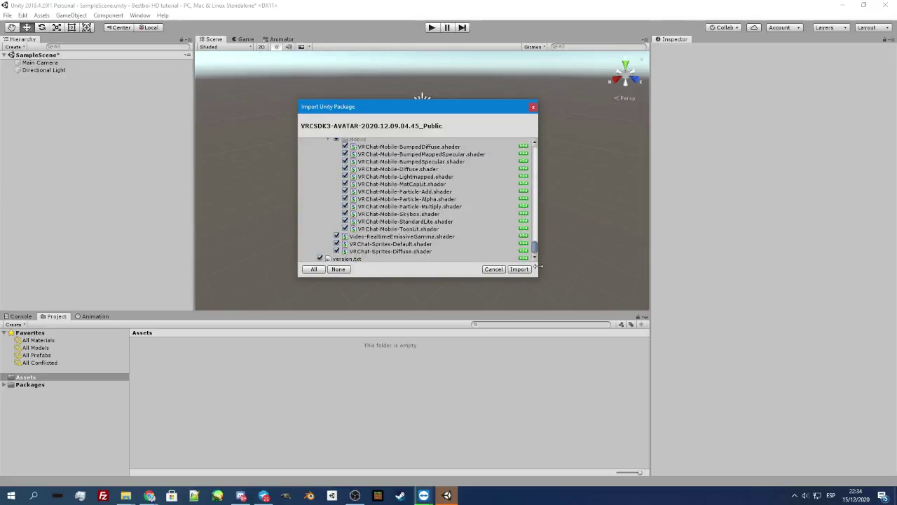
{"action": "left_click_drag", "start_coordinate": [536, 251], "coordinate": [538, 148]}
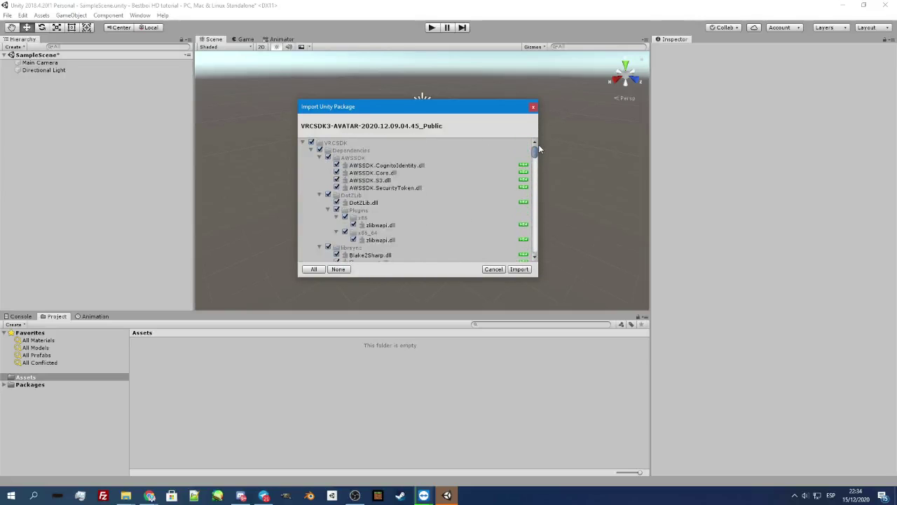
{"action": "left_click", "coordinate": [519, 269]}
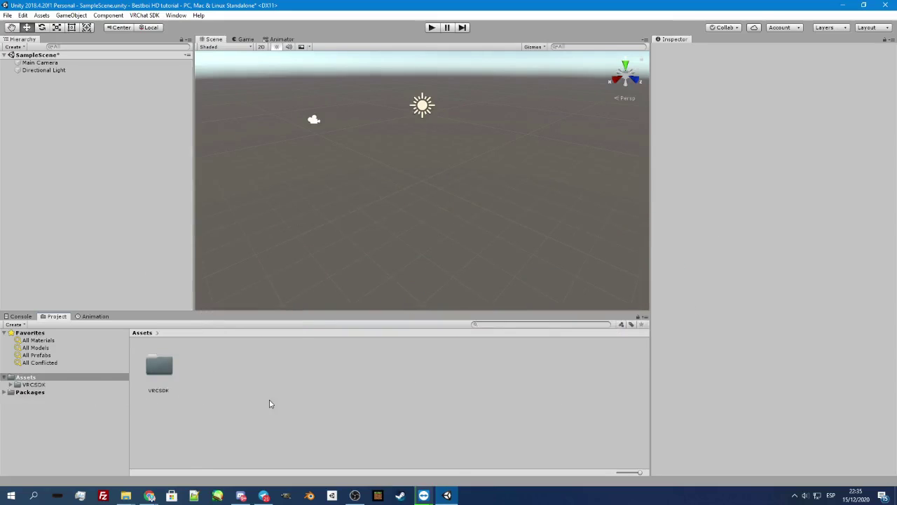
Step: Open the VRChat SDK control panel, dock it beside the Inspector and sign in with the filled-in account
{"action": "left_click", "coordinate": [155, 17]}
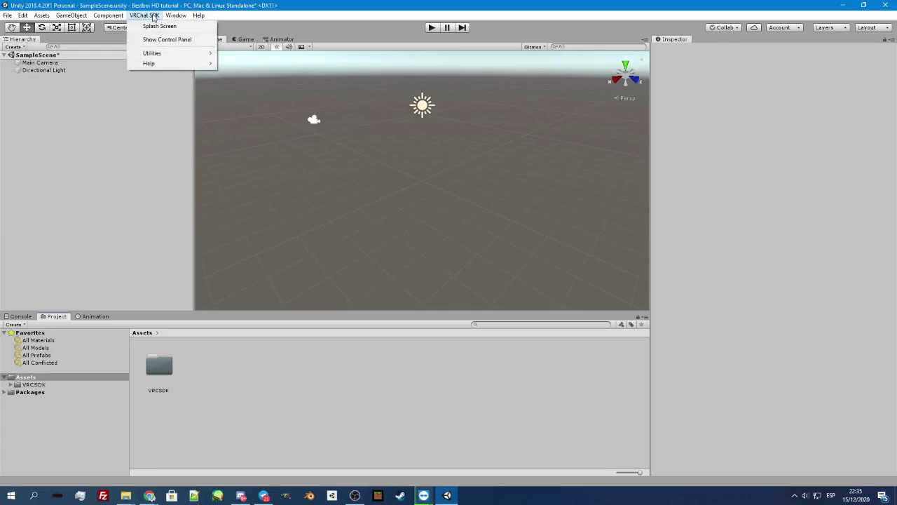
{"action": "left_click", "coordinate": [169, 41]}
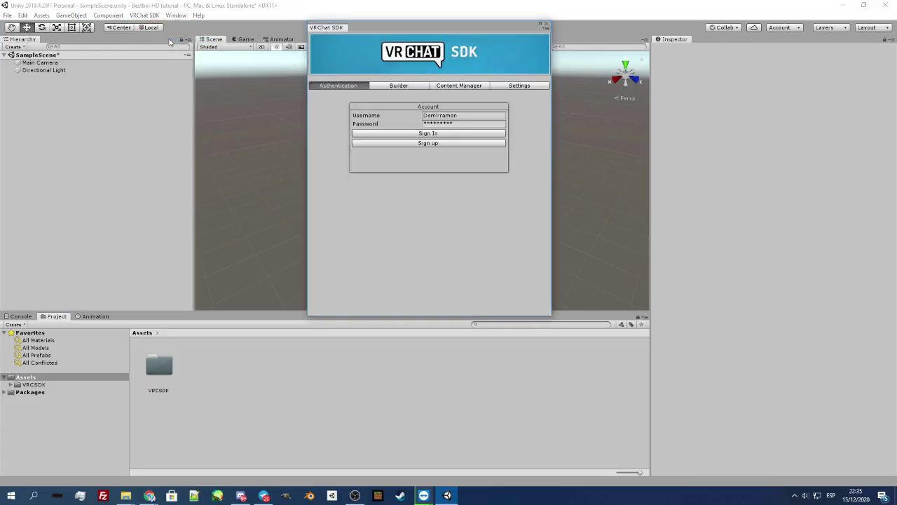
{"action": "left_click_drag", "start_coordinate": [401, 30], "coordinate": [727, 42]}
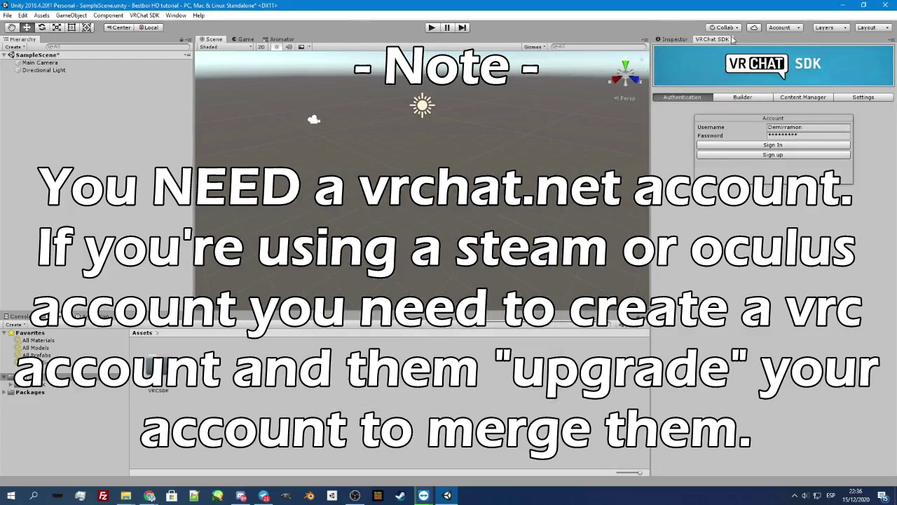
{"action": "left_click", "coordinate": [776, 145]}
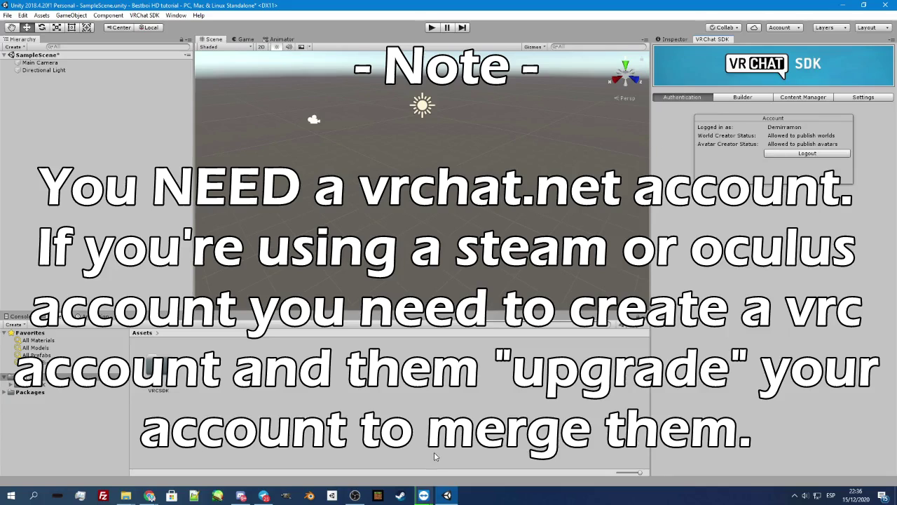
Step: Import all contents of the Bestboi HD Release package from the bestboi tutorial folder into the project
{"action": "mouse_move", "coordinate": [127, 495]}
{"action": "left_click", "coordinate": [103, 471]}
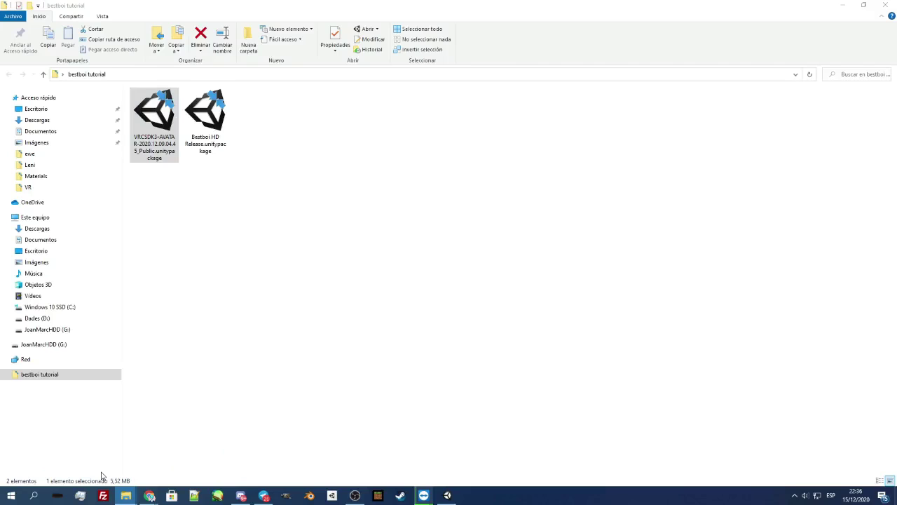
{"action": "left_click", "coordinate": [193, 117]}
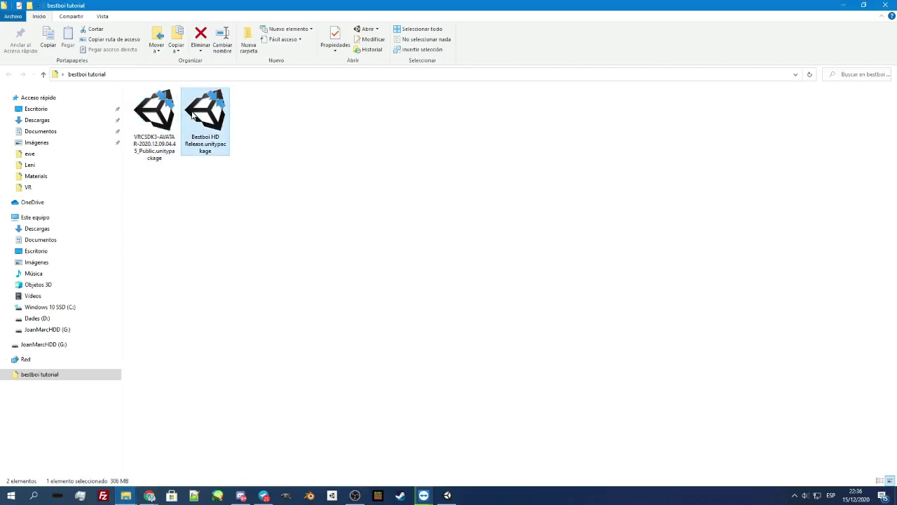
{"action": "double_click", "coordinate": [208, 118]}
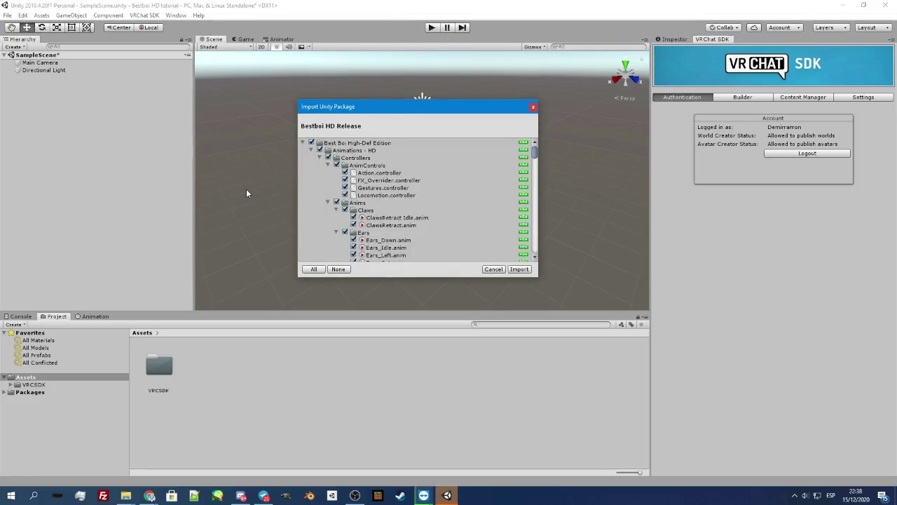
{"action": "left_click", "coordinate": [519, 269]}
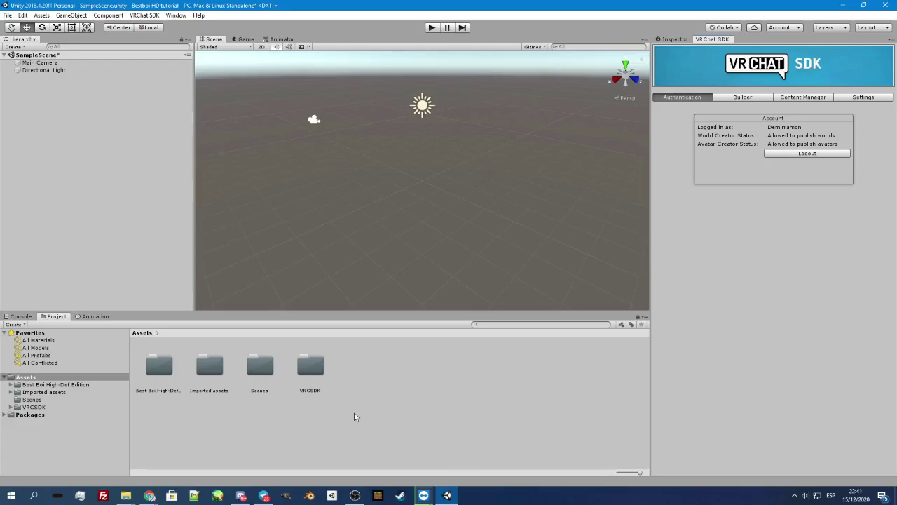
Step: Open the HD -Backup Setup Scene from Best Boi High-Def Edition's Scenes - HD folder without saving the sample scene
{"action": "left_click", "coordinate": [169, 372]}
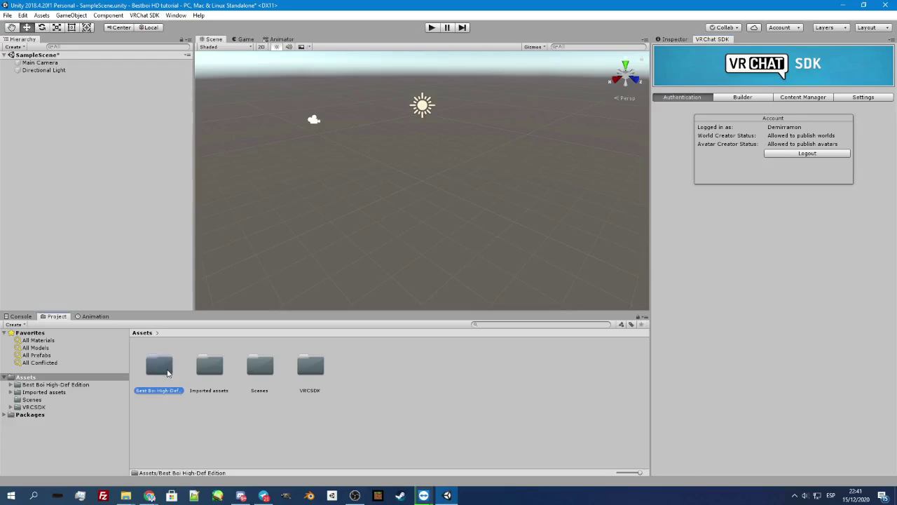
{"action": "double_click", "coordinate": [168, 373]}
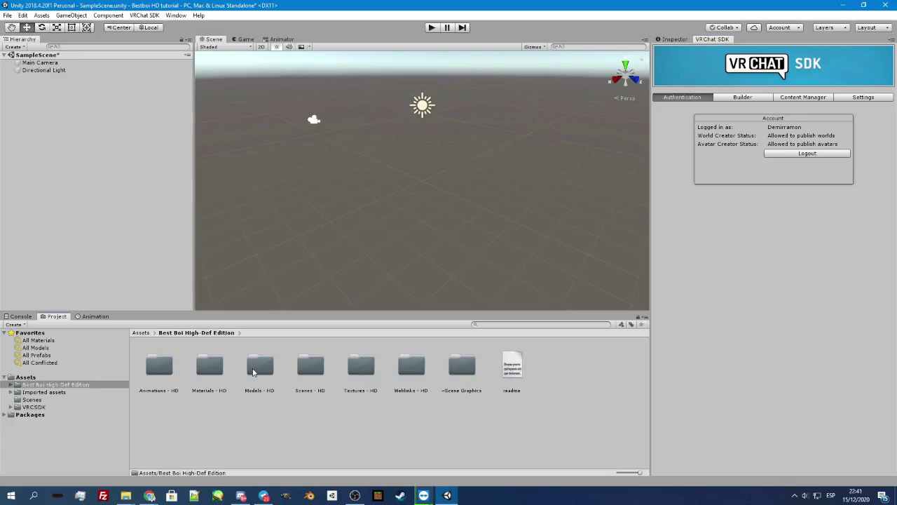
{"action": "double_click", "coordinate": [312, 369]}
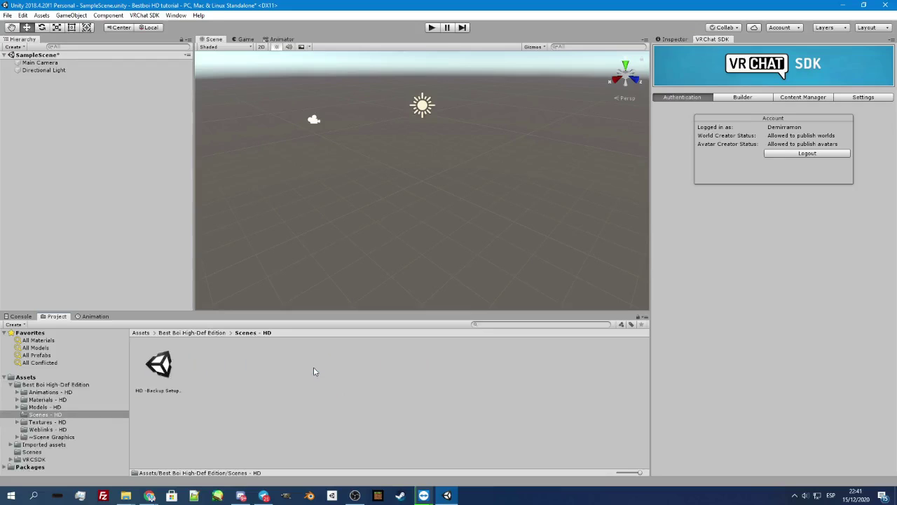
{"action": "double_click", "coordinate": [161, 368]}
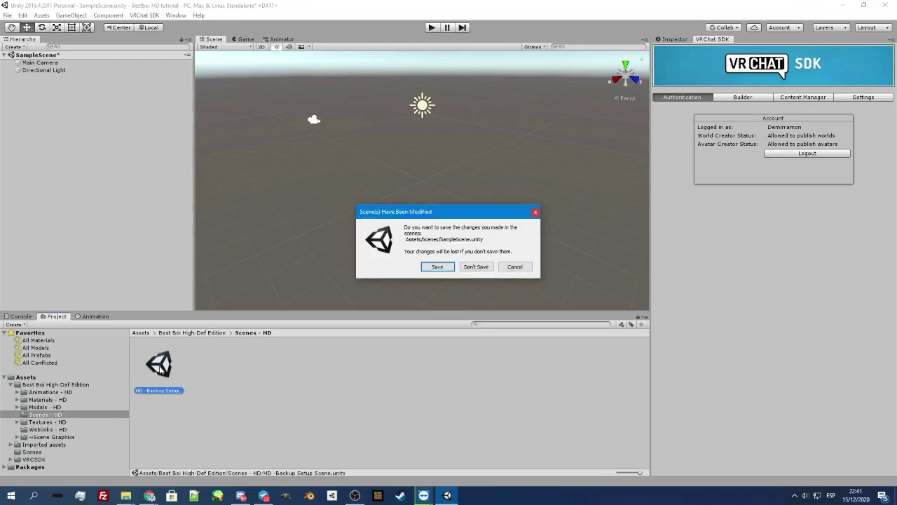
{"action": "left_click", "coordinate": [477, 267]}
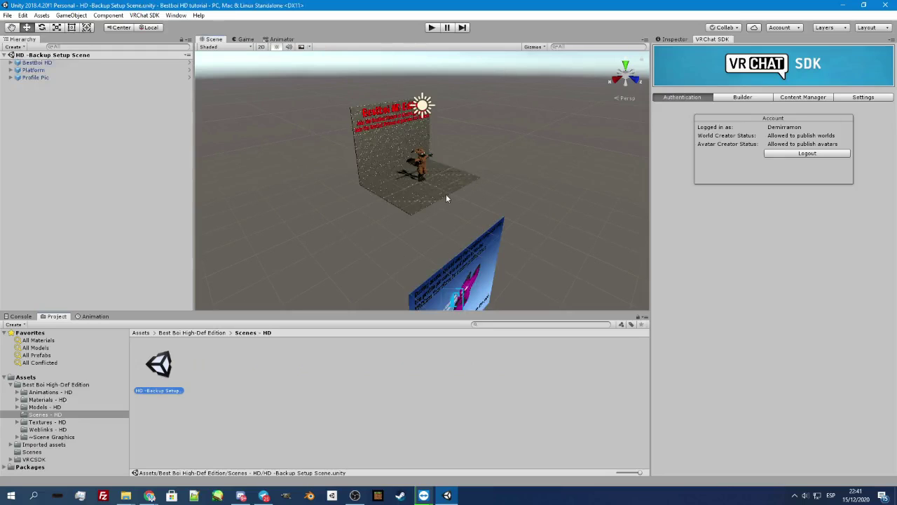
{"action": "middle_click_drag", "start_coordinate": [464, 201], "coordinate": [429, 194]}
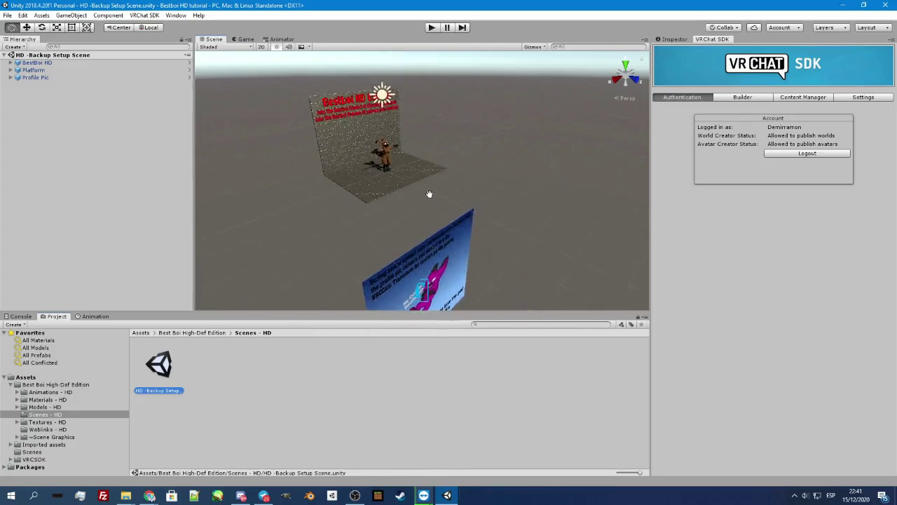
{"action": "right_click_drag", "start_coordinate": [467, 139], "coordinate": [418, 137]}
{"action": "left_click", "coordinate": [441, 165]}
{"action": "left_click", "coordinate": [441, 165]}
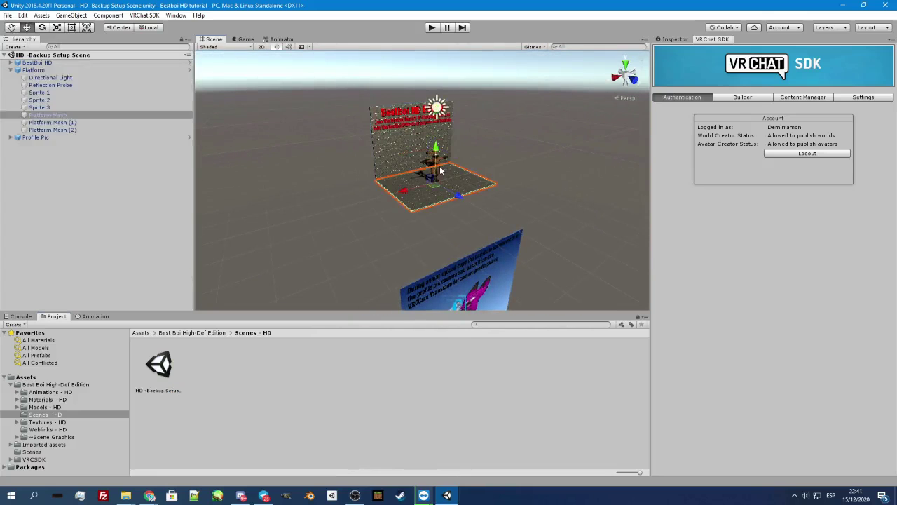
{"action": "left_click_drag", "start_coordinate": [459, 194], "coordinate": [481, 239]}
{"action": "key", "text": "ctrl+z"}
Step: Focus the scene on the BestBoi HD model and examine it up close from the front
{"action": "left_click", "coordinate": [458, 173]}
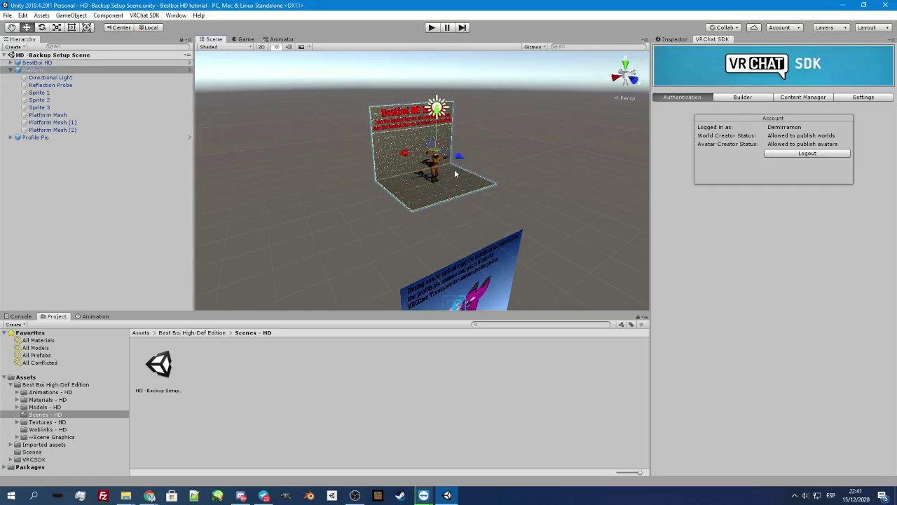
{"action": "key", "text": "f"}
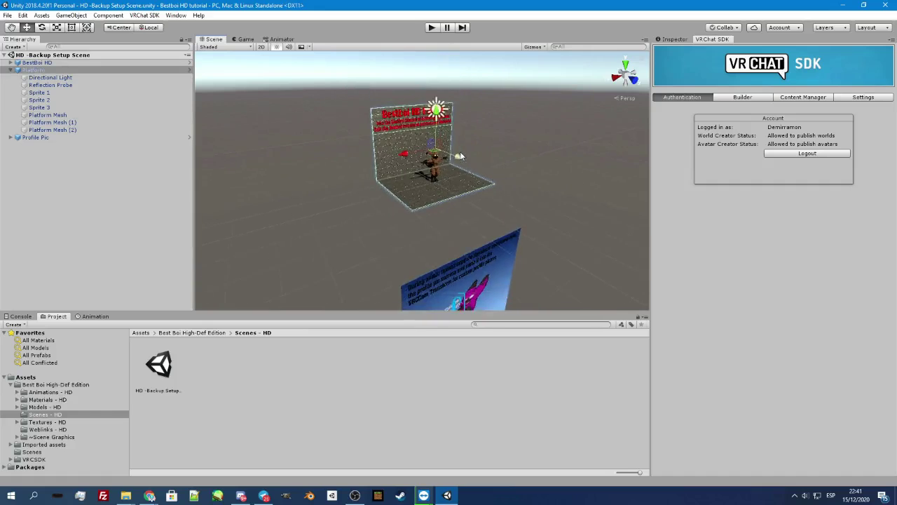
{"action": "scroll", "coordinate": [469, 157], "scroll_direction": "up", "scroll_amount": 5}
{"action": "left_click", "coordinate": [463, 138]}
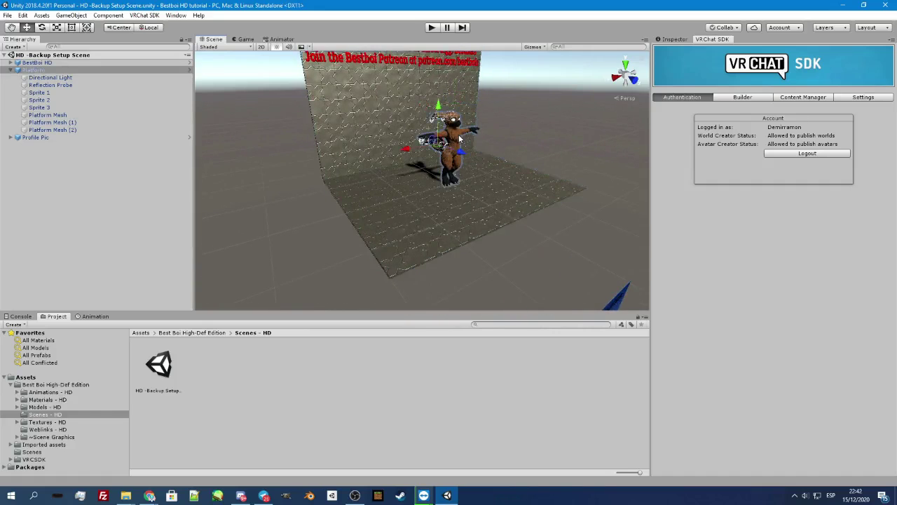
{"action": "double_click", "coordinate": [30, 63]}
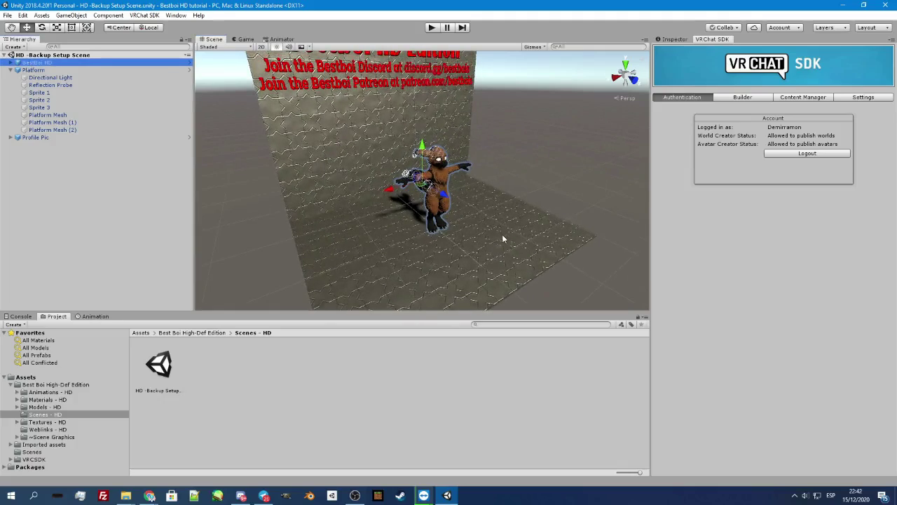
{"action": "scroll", "coordinate": [494, 228], "scroll_direction": "up", "scroll_amount": 3}
{"action": "left_click_drag", "start_coordinate": [492, 224], "coordinate": [514, 252], "text": "alt"}
{"action": "left_click", "coordinate": [513, 253]}
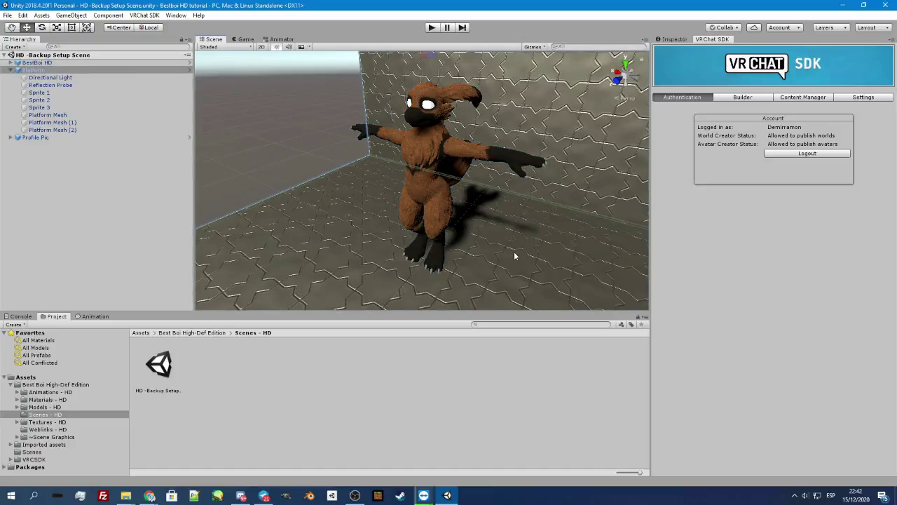
{"action": "left_click", "coordinate": [442, 220]}
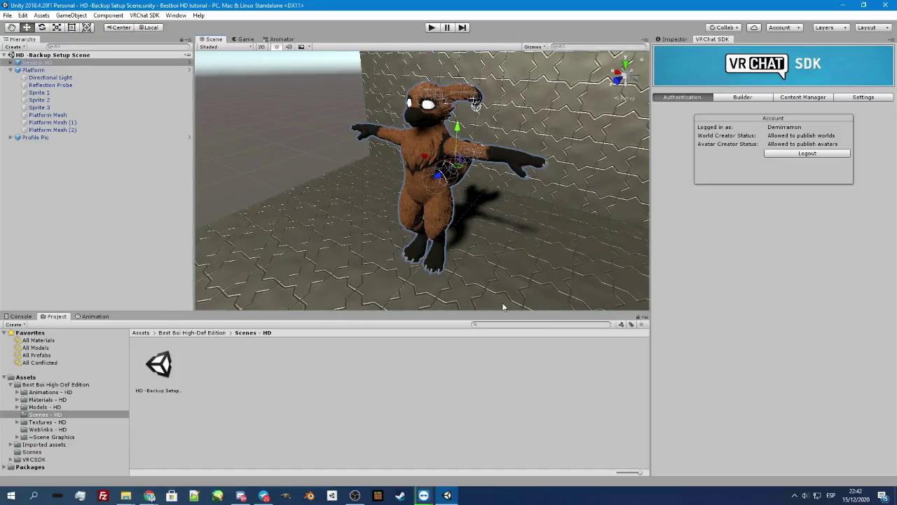
Step: Open Best Boi High-Def Edition's Textures - HD folder and locate the PSD body and chest fluff base textures
{"action": "left_click", "coordinate": [179, 333]}
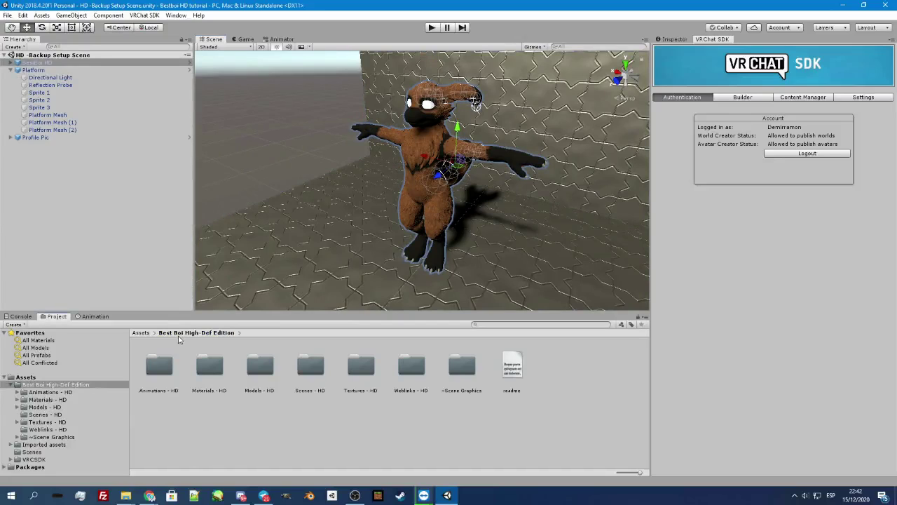
{"action": "double_click", "coordinate": [359, 377]}
{"action": "left_click", "coordinate": [377, 372]}
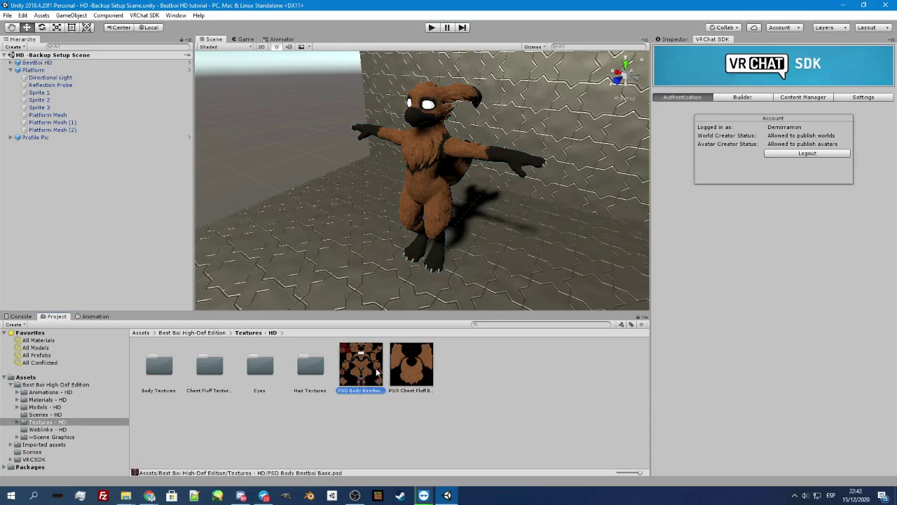
{"action": "left_click", "coordinate": [413, 363]}
{"action": "left_click", "coordinate": [377, 362]}
{"action": "left_click", "coordinate": [423, 362]}
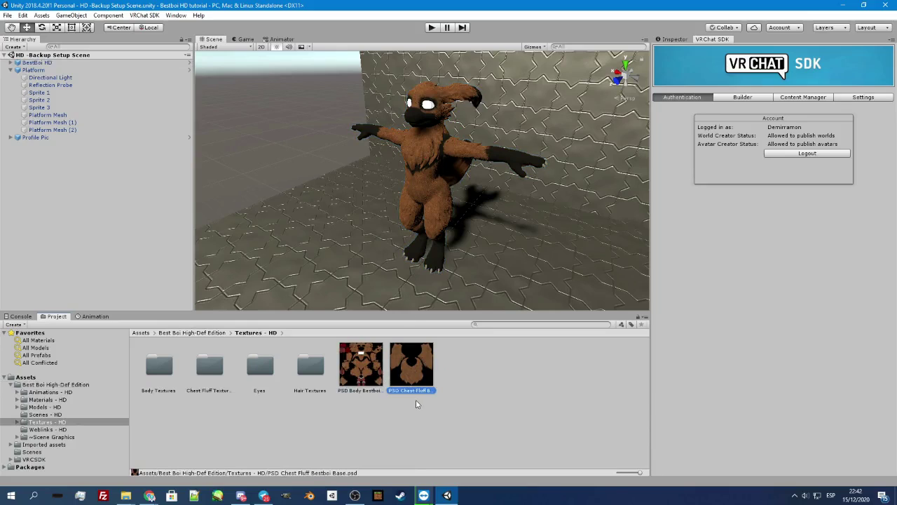
{"action": "left_click", "coordinate": [379, 373]}
{"action": "left_click", "coordinate": [408, 372]}
Step: Duplicate the PSD Body Bestboi Base texture and rename the copy Tutorial body
{"action": "left_click", "coordinate": [372, 370]}
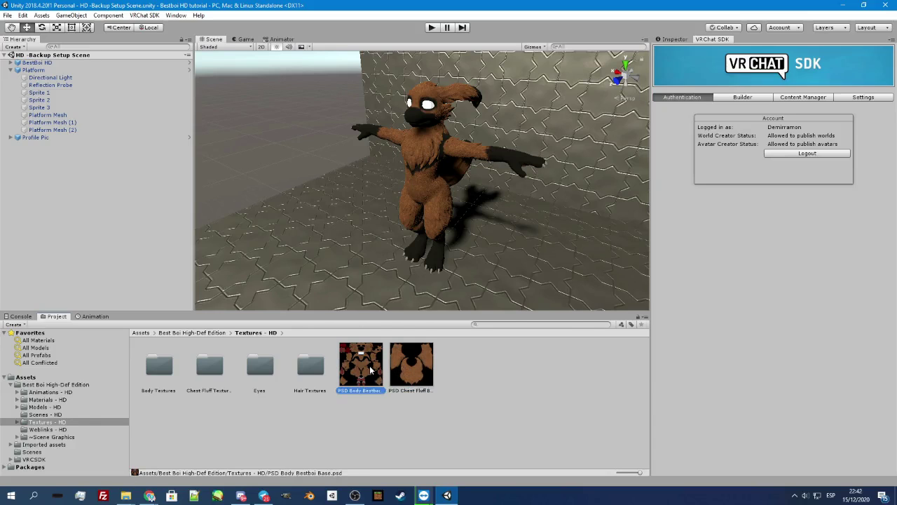
{"action": "key", "text": "ctrl+d"}
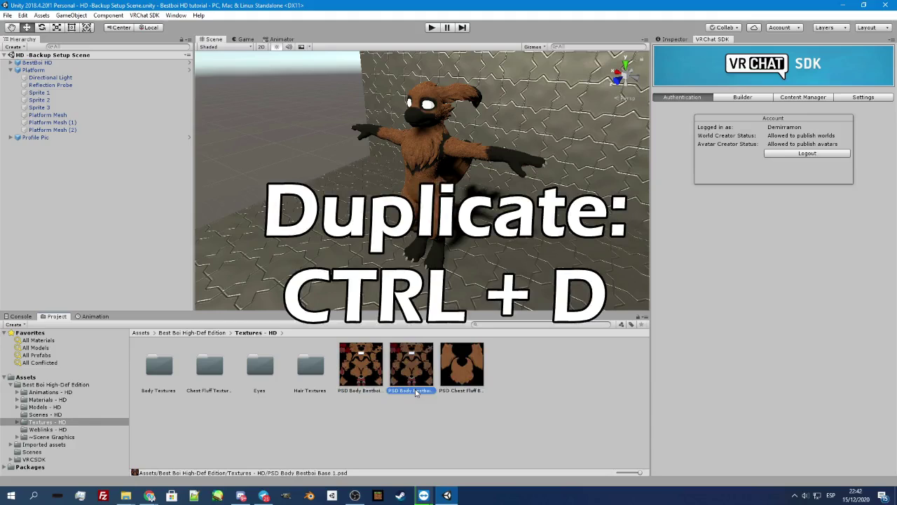
{"action": "left_click", "coordinate": [414, 391]}
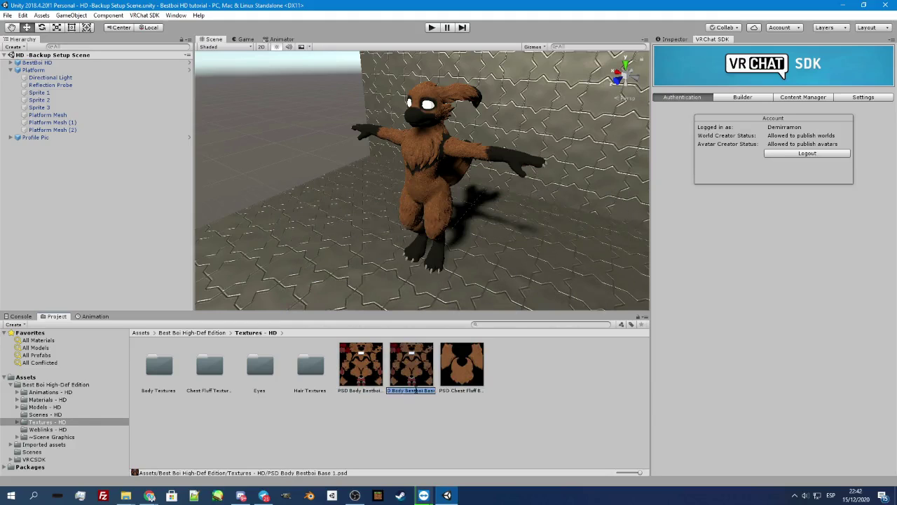
{"action": "type", "text": "Tutorial body"}
{"action": "key", "text": "Return"}
Step: Duplicate the PSD Chest Fluff Bestboi Base texture and rename the copy Tutorial fluff
{"action": "left_click", "coordinate": [417, 388]}
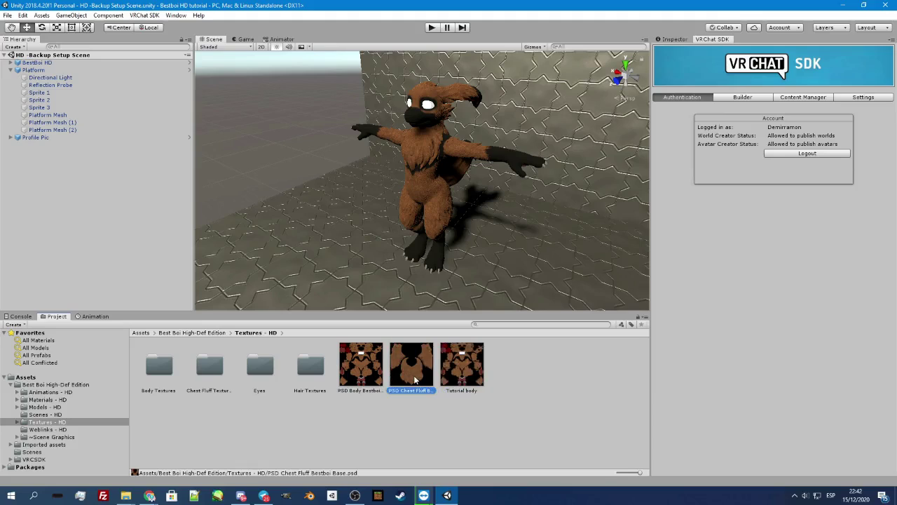
{"action": "key", "text": "ctrl+d"}
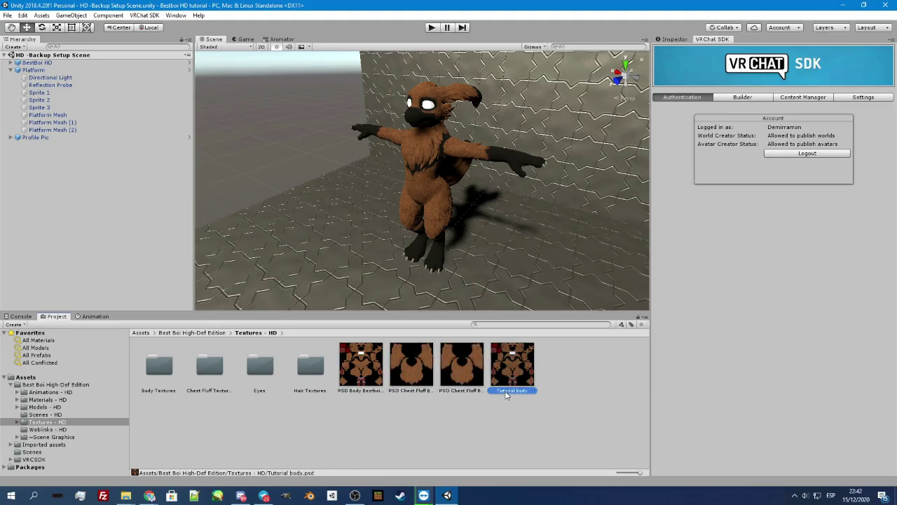
{"action": "left_click", "coordinate": [462, 390]}
{"action": "type", "text": "Tu"}
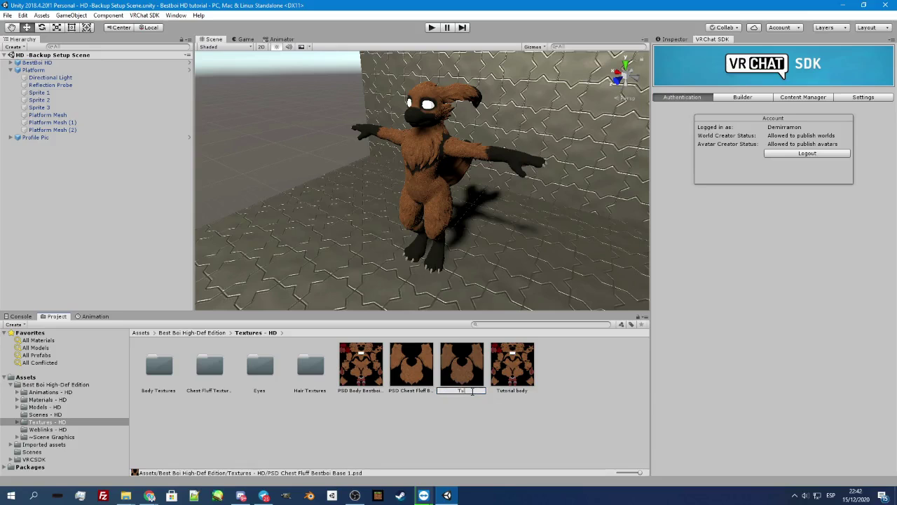
{"action": "type", "text": "torial fluff"}
{"action": "key", "text": "Return"}
Step: Show the Tutorial fluff texture in Explorer and open Tutorial fluff.psd in GIMP
{"action": "right_click", "coordinate": [505, 363]}
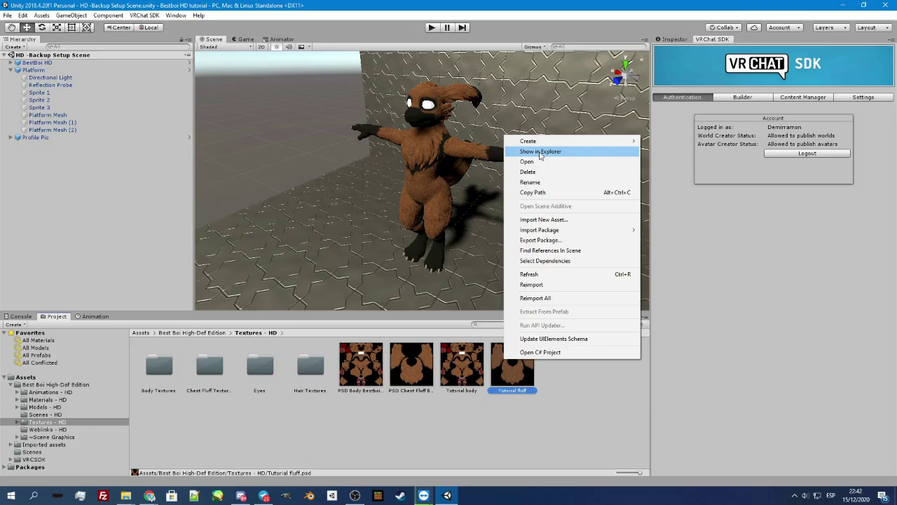
{"action": "left_click", "coordinate": [541, 152]}
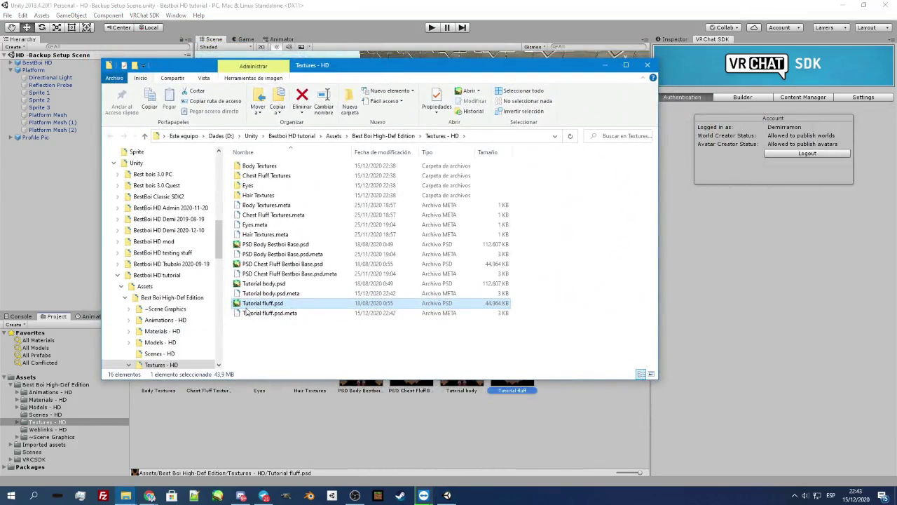
{"action": "right_click", "coordinate": [257, 306]}
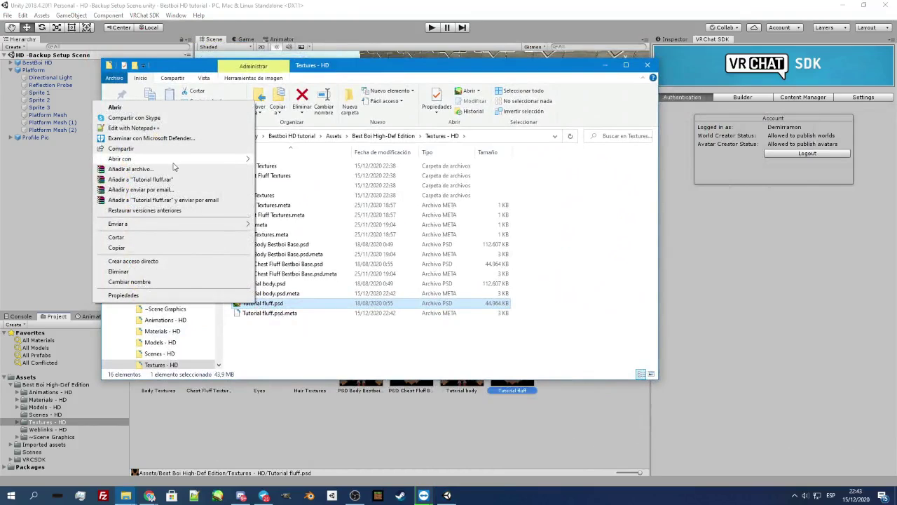
{"action": "mouse_move", "coordinate": [173, 162]}
{"action": "left_click", "coordinate": [274, 159]}
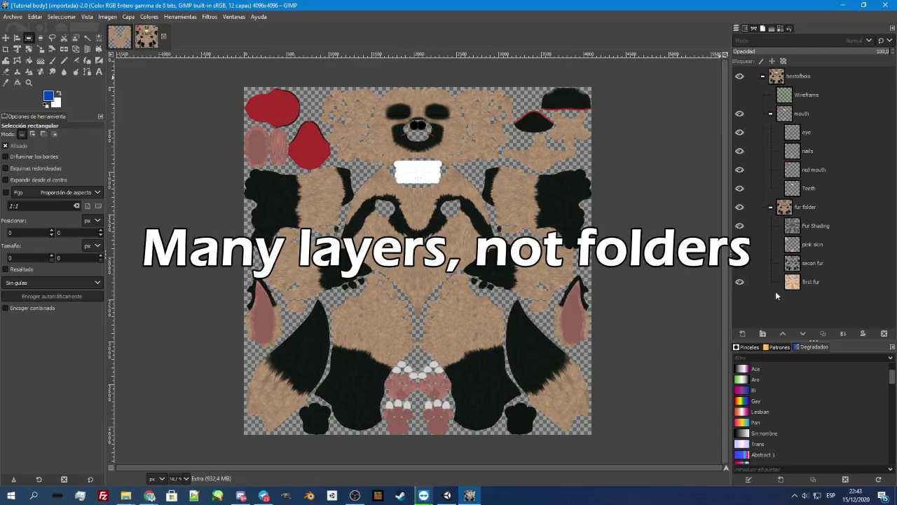
Step: Hide and show the secon fur, Fur Shading, fur folder and Teeth layers one by one to examine what each contains
{"action": "left_click", "coordinate": [739, 264]}
{"action": "left_click", "coordinate": [739, 264]}
{"action": "left_click", "coordinate": [739, 227]}
{"action": "left_click", "coordinate": [740, 227]}
{"action": "left_click", "coordinate": [739, 208]}
{"action": "left_click", "coordinate": [739, 209]}
{"action": "left_click", "coordinate": [740, 189]}
{"action": "left_click", "coordinate": [739, 189]}
Step: On the first fur layer of Tutorial body, select the tan fur areas by color
{"action": "left_click", "coordinate": [799, 281]}
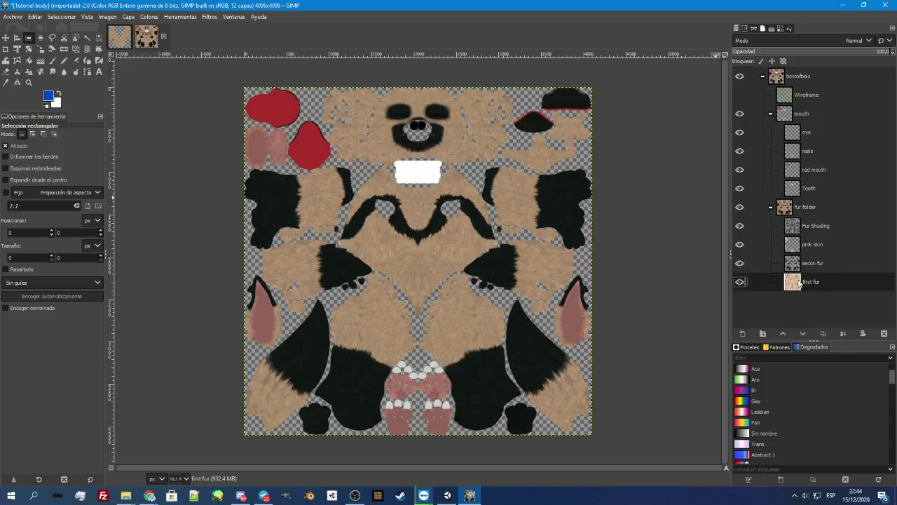
{"action": "left_click", "coordinate": [99, 38]}
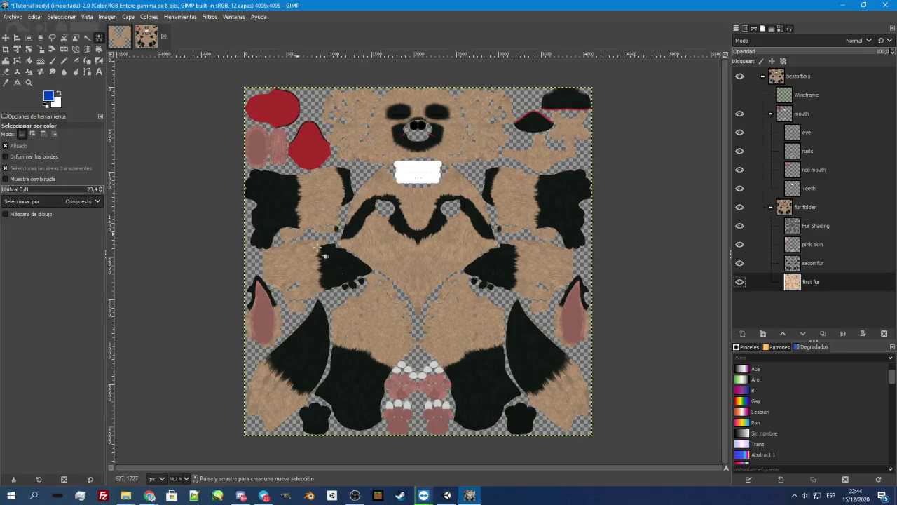
{"action": "left_click", "coordinate": [426, 262]}
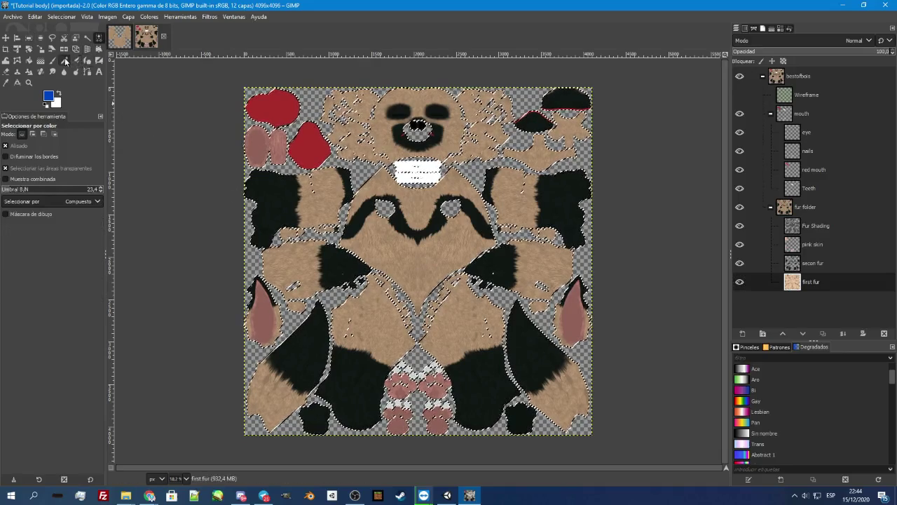
Step: Paint the selected first fur areas entirely blue with the Pencil at size 1010 and clear the selection
{"action": "key", "text": "n"}
{"action": "left_click", "coordinate": [394, 194]}
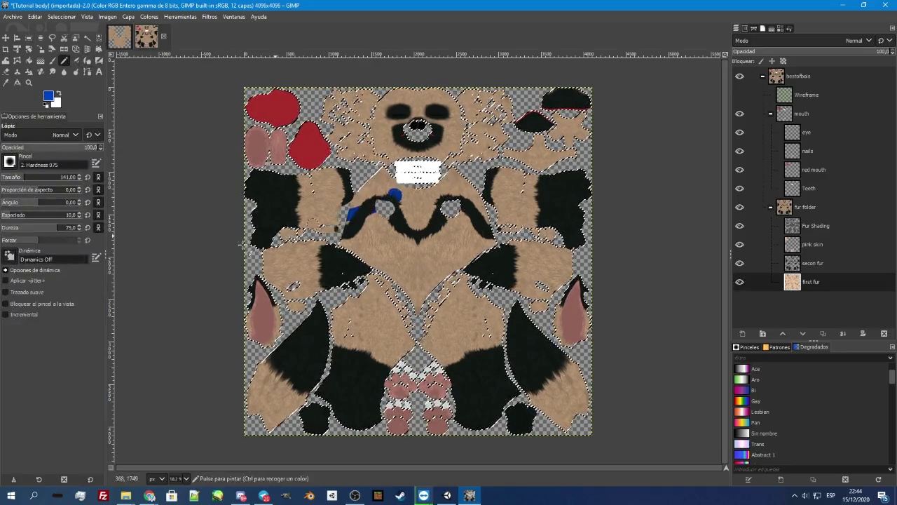
{"action": "left_click_drag", "start_coordinate": [284, 233], "coordinate": [536, 209]}
{"action": "left_click_drag", "start_coordinate": [7, 181], "coordinate": [26, 181]}
{"action": "mouse_move", "coordinate": [403, 219]}
{"action": "left_mouse_down"}
{"action": "mouse_move", "coordinate": [180, 256]}
{"action": "mouse_move", "coordinate": [435, 232]}
{"action": "mouse_move", "coordinate": [554, 133]}
{"action": "mouse_move", "coordinate": [491, 252]}
{"action": "mouse_move", "coordinate": [526, 198]}
{"action": "mouse_move", "coordinate": [540, 326]}
{"action": "mouse_move", "coordinate": [371, 336]}
{"action": "mouse_move", "coordinate": [554, 354]}
{"action": "mouse_move", "coordinate": [490, 404]}
{"action": "mouse_move", "coordinate": [295, 413]}
{"action": "mouse_move", "coordinate": [241, 237]}
{"action": "mouse_move", "coordinate": [305, 255]}
{"action": "mouse_move", "coordinate": [324, 198]}
{"action": "mouse_move", "coordinate": [308, 119]}
{"action": "mouse_move", "coordinate": [490, 126]}
{"action": "mouse_move", "coordinate": [537, 156]}
{"action": "left_mouse_up"}
{"action": "key", "text": "ctrl+z"}
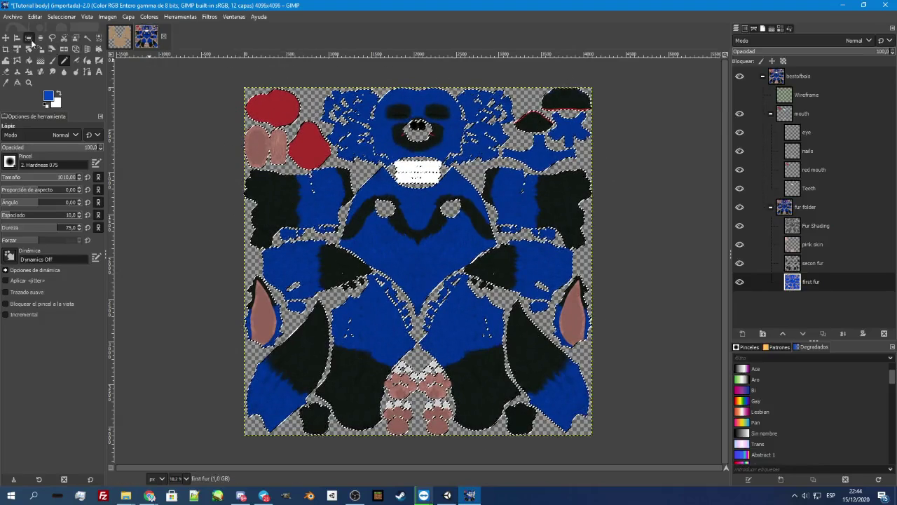
{"action": "key", "text": "r"}
{"action": "left_click", "coordinate": [179, 129]}
Step: Examine the blue fur on the face, torso, arms and legs of the body texture
{"action": "scroll", "coordinate": [431, 245], "scroll_direction": "up", "scroll_amount": 3, "text": "ctrl"}
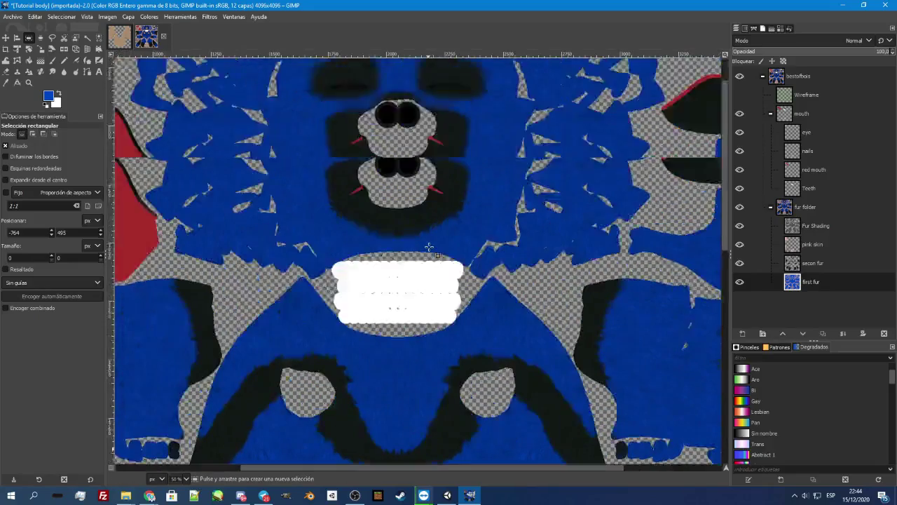
{"action": "scroll", "coordinate": [430, 247], "scroll_direction": "down", "scroll_amount": 1, "text": "ctrl"}
{"action": "scroll", "coordinate": [430, 255], "scroll_direction": "up", "scroll_amount": 1, "text": "ctrl"}
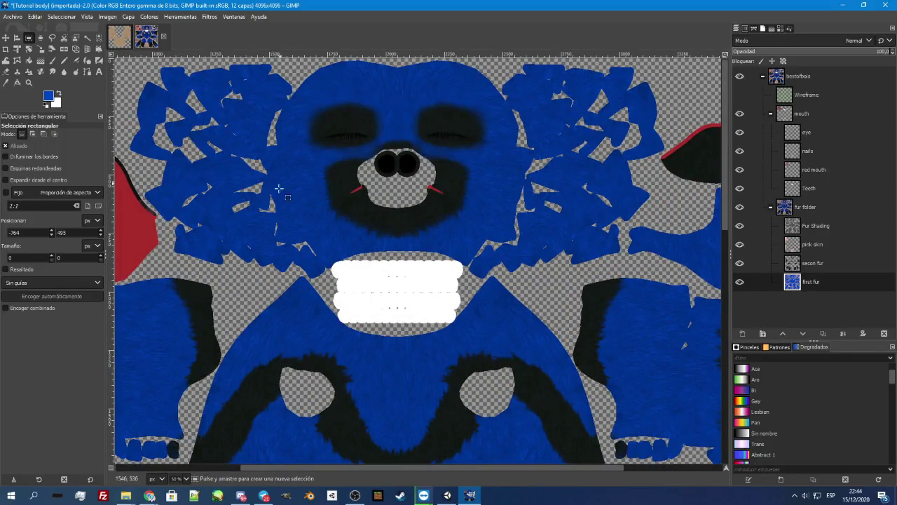
{"action": "middle_click_drag", "start_coordinate": [389, 267], "coordinate": [425, 256]}
{"action": "scroll", "coordinate": [341, 218], "scroll_direction": "down", "scroll_amount": 5}
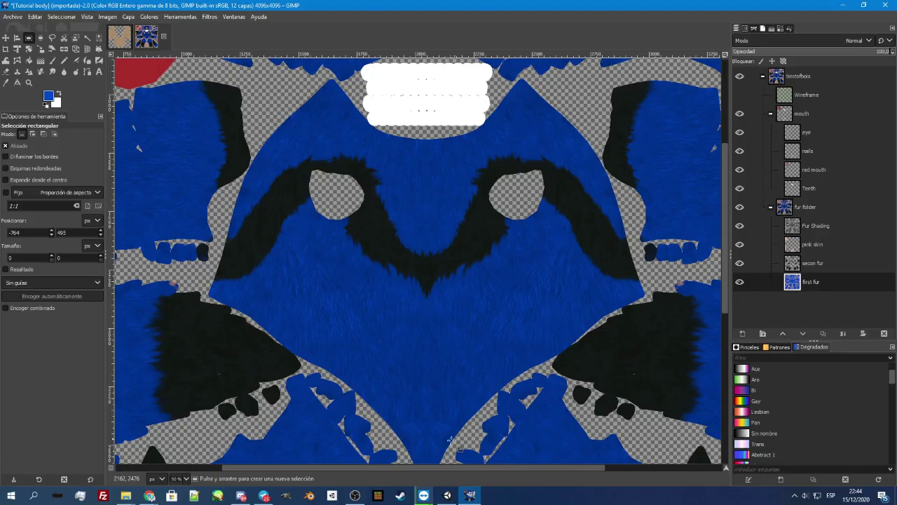
{"action": "scroll", "coordinate": [235, 217], "scroll_direction": "down", "scroll_amount": 2, "text": "ctrl"}
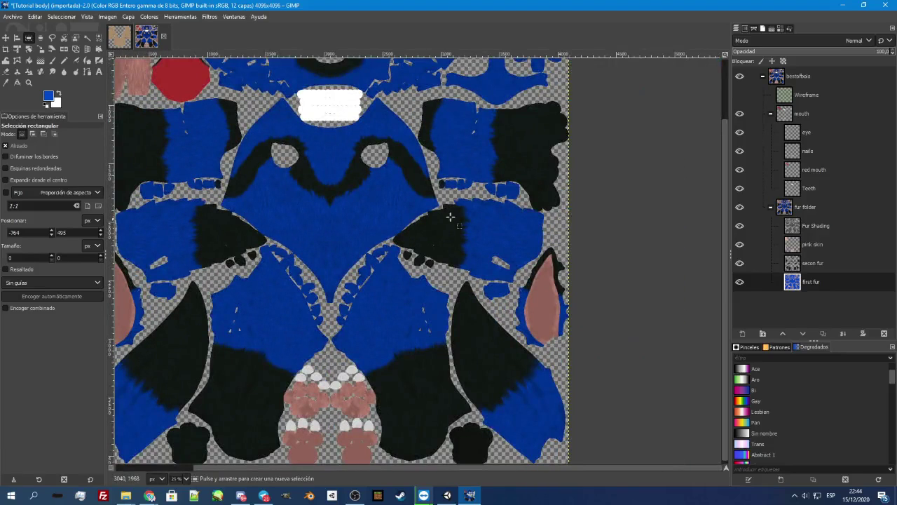
{"action": "middle_click_drag", "start_coordinate": [149, 251], "coordinate": [247, 223]}
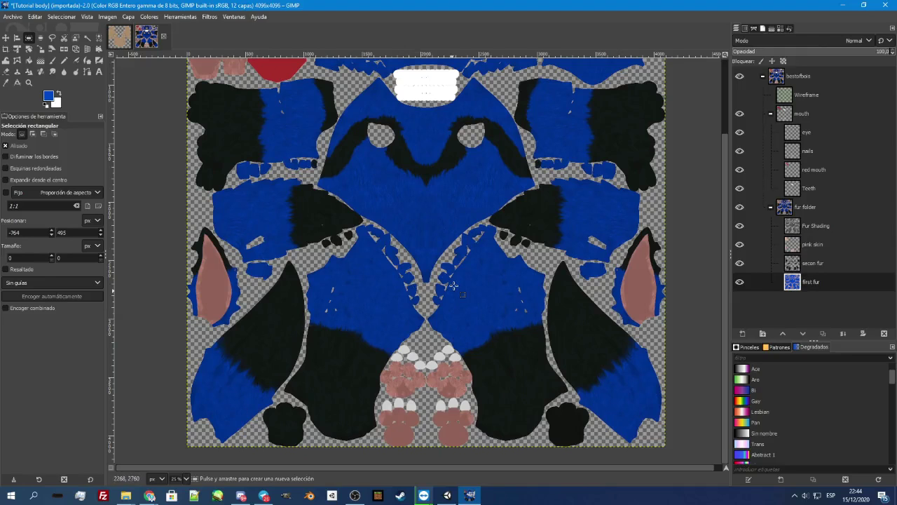
{"action": "scroll", "coordinate": [495, 313], "scroll_direction": "up", "scroll_amount": 5}
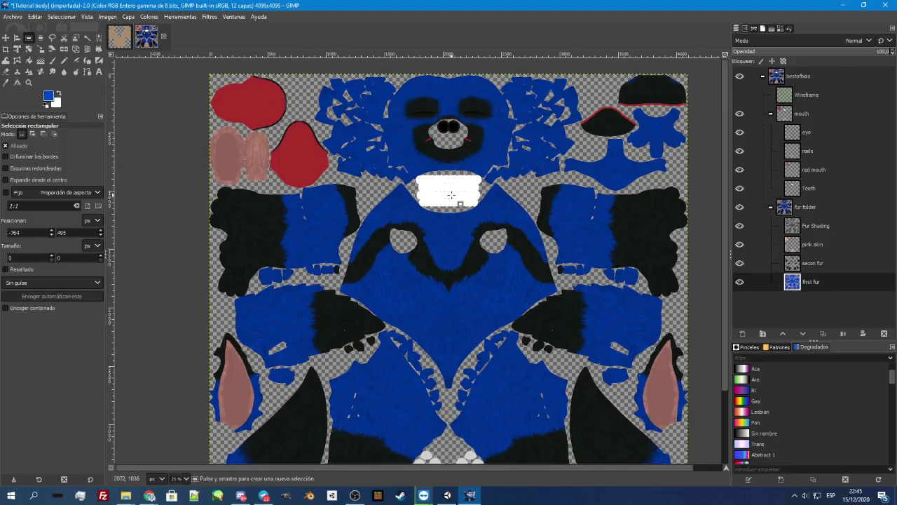
{"action": "middle_click_drag", "start_coordinate": [461, 220], "coordinate": [430, 119]}
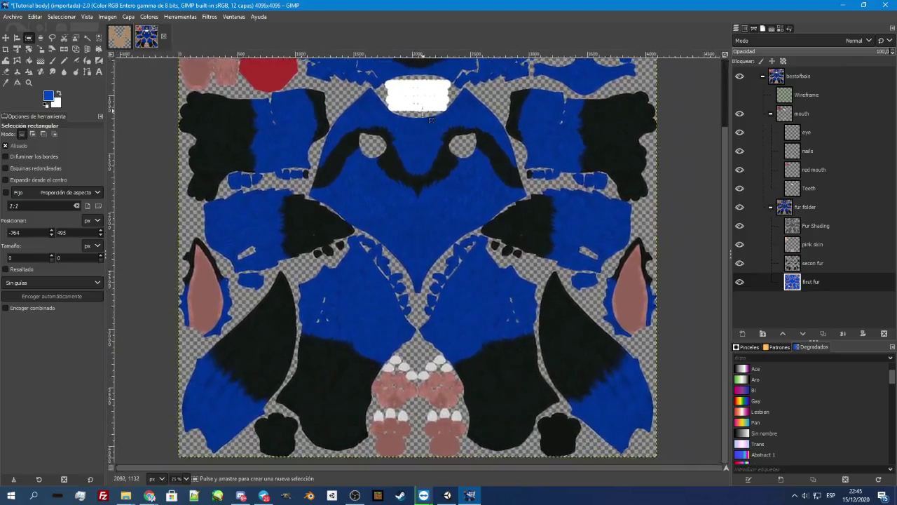
Step: Paint a wide yellow (e3bf0f) diagonal stroke with the Pencil across a lower corner of Tutorial body's first fur layer
{"action": "left_click", "coordinate": [63, 60]}
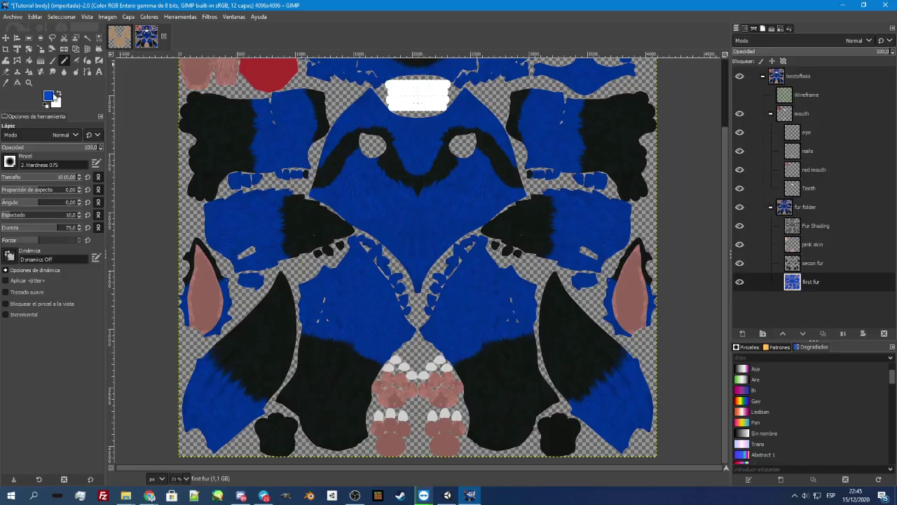
{"action": "left_click", "coordinate": [48, 95]}
{"action": "left_click", "coordinate": [645, 355]}
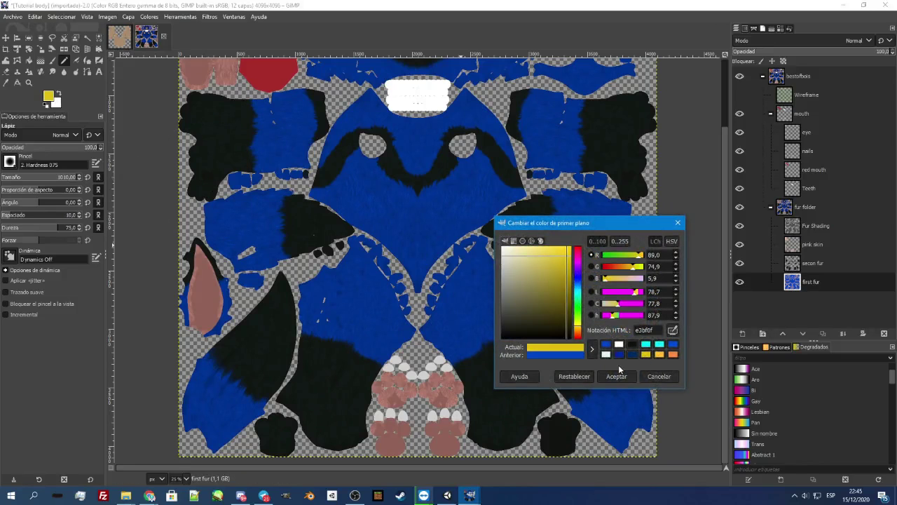
{"action": "left_click", "coordinate": [617, 376]}
{"action": "mouse_move", "coordinate": [596, 225]}
{"action": "left_mouse_down"}
{"action": "mouse_move", "coordinate": [561, 326]}
{"action": "mouse_move", "coordinate": [379, 428]}
{"action": "left_mouse_up"}
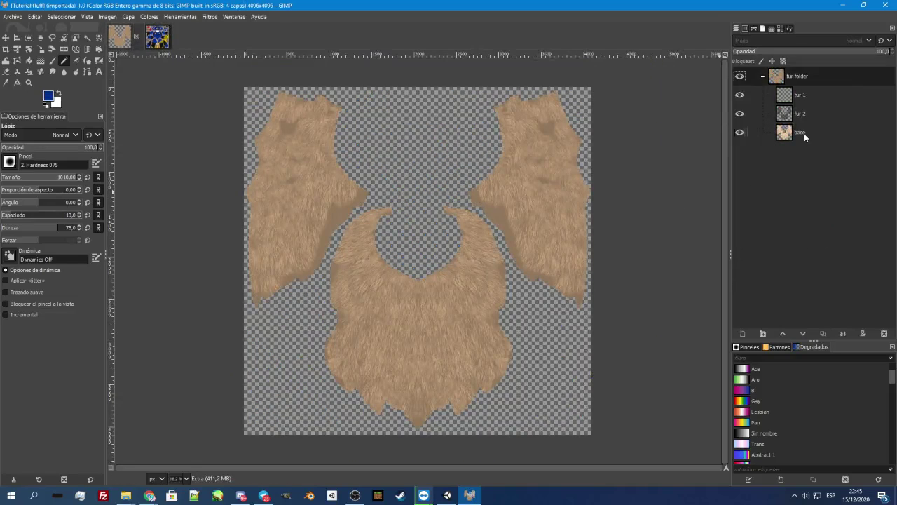
Step: On the base layer of Tutorial fluff, select the tan fur by color and paint it all blue with the Pencil
{"action": "left_click", "coordinate": [804, 133]}
{"action": "left_click", "coordinate": [99, 37]}
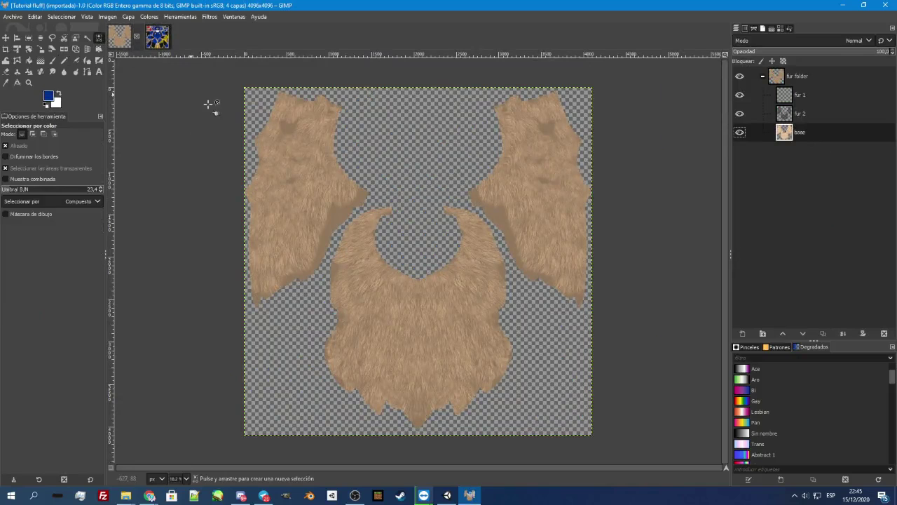
{"action": "left_click", "coordinate": [332, 192]}
{"action": "left_click", "coordinate": [64, 62]}
{"action": "mouse_move", "coordinate": [280, 101]}
{"action": "left_mouse_down"}
{"action": "mouse_move", "coordinate": [301, 119]}
{"action": "mouse_move", "coordinate": [309, 161]}
{"action": "mouse_move", "coordinate": [351, 218]}
{"action": "mouse_move", "coordinate": [553, 235]}
{"action": "left_mouse_up"}
{"action": "mouse_move", "coordinate": [363, 278]}
{"action": "left_mouse_down"}
{"action": "mouse_move", "coordinate": [680, 304]}
{"action": "mouse_move", "coordinate": [185, 390]}
{"action": "mouse_move", "coordinate": [541, 411]}
{"action": "mouse_move", "coordinate": [496, 105]}
{"action": "mouse_move", "coordinate": [489, 265]}
{"action": "mouse_move", "coordinate": [545, 77]}
{"action": "mouse_move", "coordinate": [661, 290]}
{"action": "left_mouse_up"}
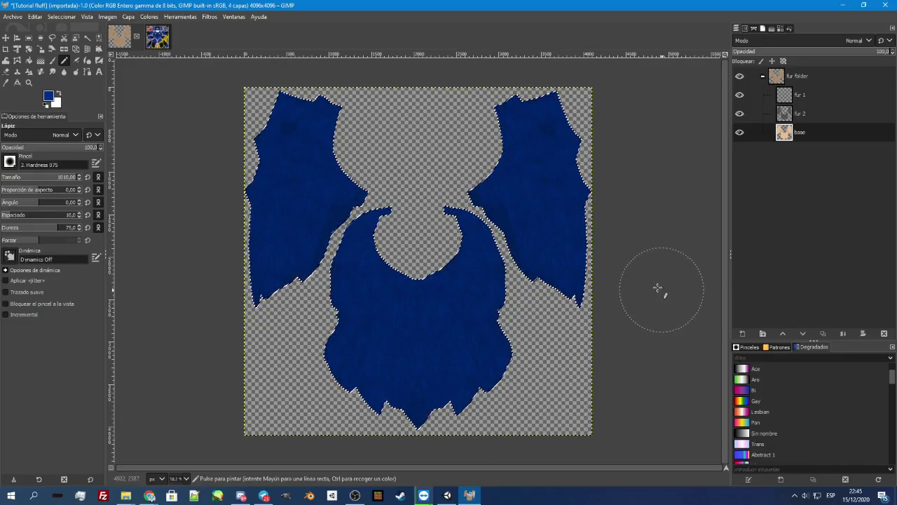
Step: Clear the fur selection and overwrite Tutorial fluff.psd with the recolored image
{"action": "left_click", "coordinate": [8, 17]}
{"action": "left_click", "coordinate": [7, 17]}
{"action": "left_click", "coordinate": [4, 18]}
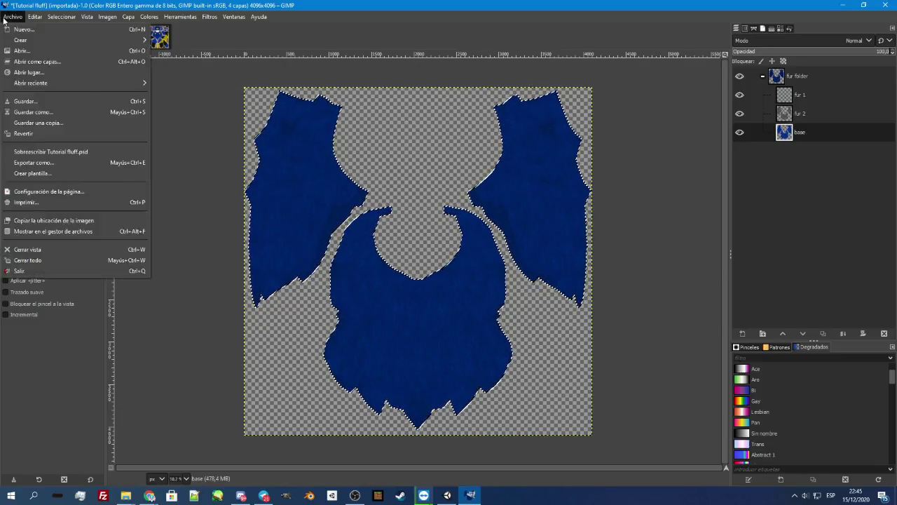
{"action": "left_click", "coordinate": [158, 75]}
{"action": "left_click", "coordinate": [29, 39]}
{"action": "left_click", "coordinate": [196, 140]}
{"action": "left_click", "coordinate": [8, 17]}
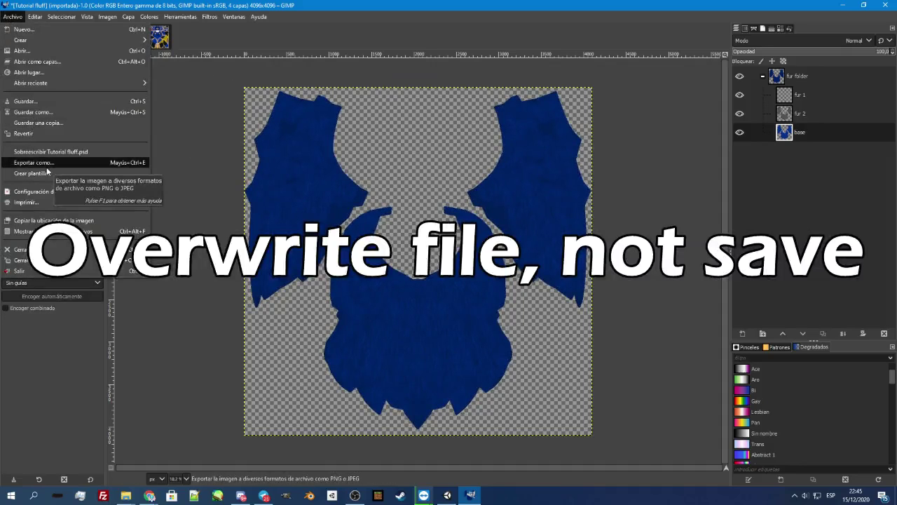
{"action": "left_click", "coordinate": [50, 152]}
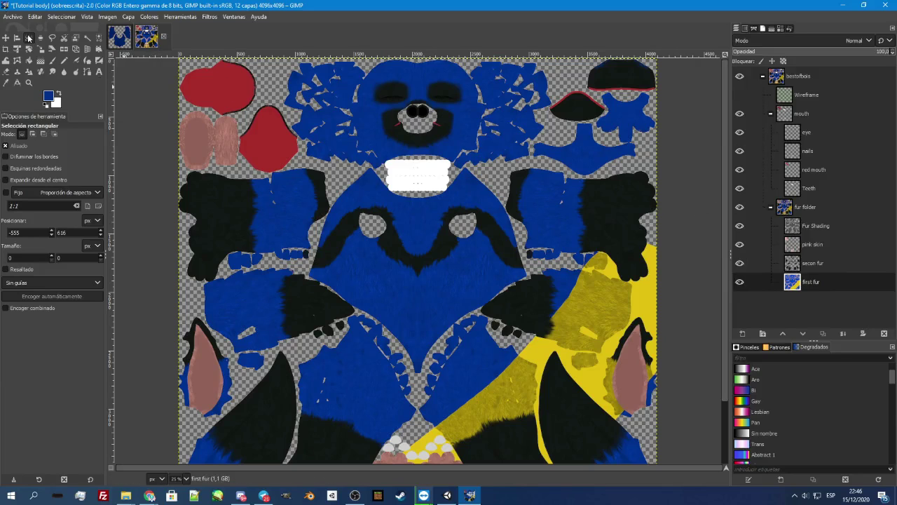
{"action": "left_click", "coordinate": [14, 16]}
{"action": "left_click", "coordinate": [21, 96]}
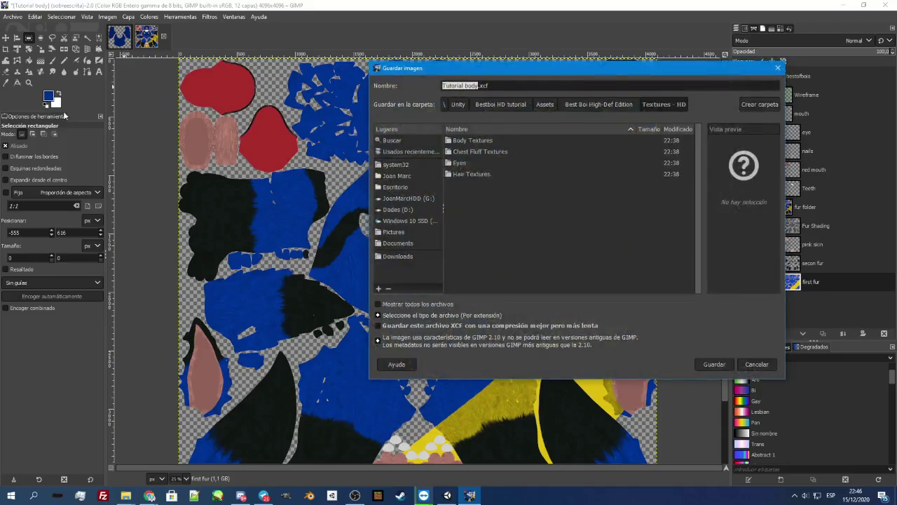
{"action": "double_click", "coordinate": [490, 85]}
{"action": "left_click", "coordinate": [747, 365]}
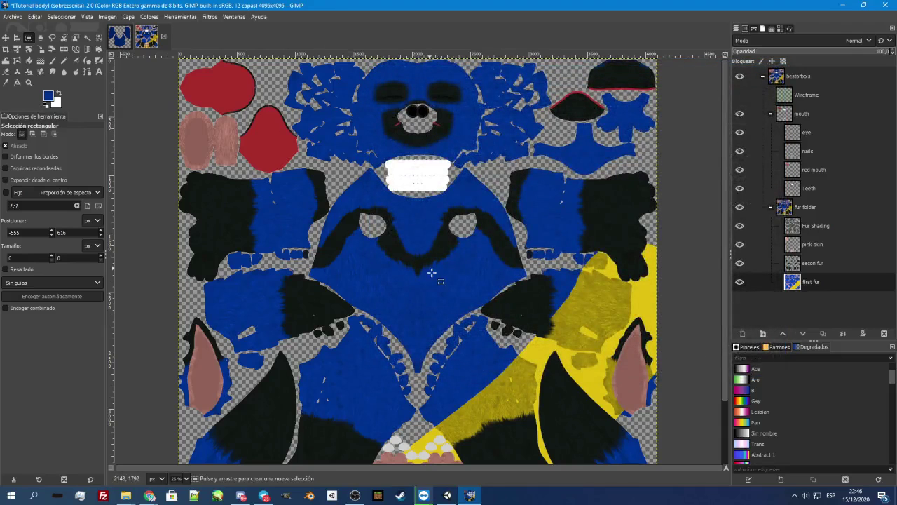
Step: Switch to Unity and inspect the updated Tutorial body and Tutorial fluff textures with their import settings
{"action": "left_click", "coordinate": [447, 495]}
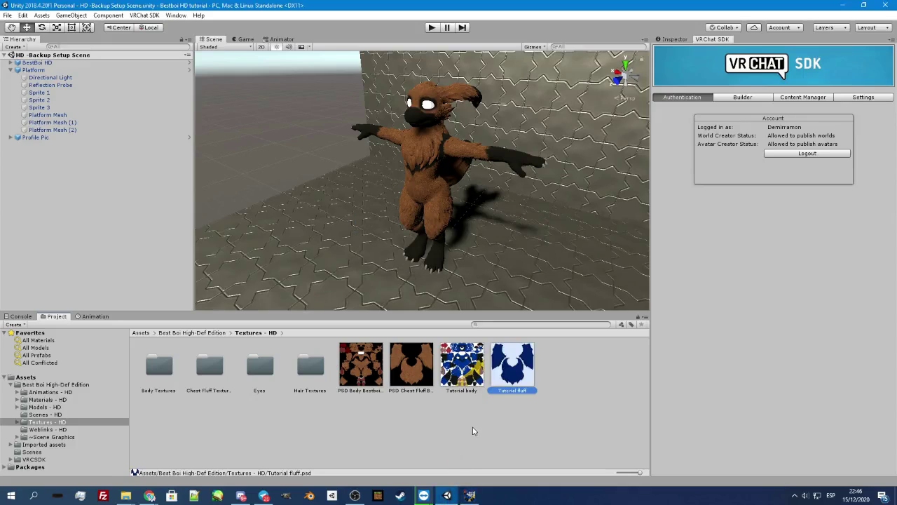
{"action": "left_click", "coordinate": [461, 367]}
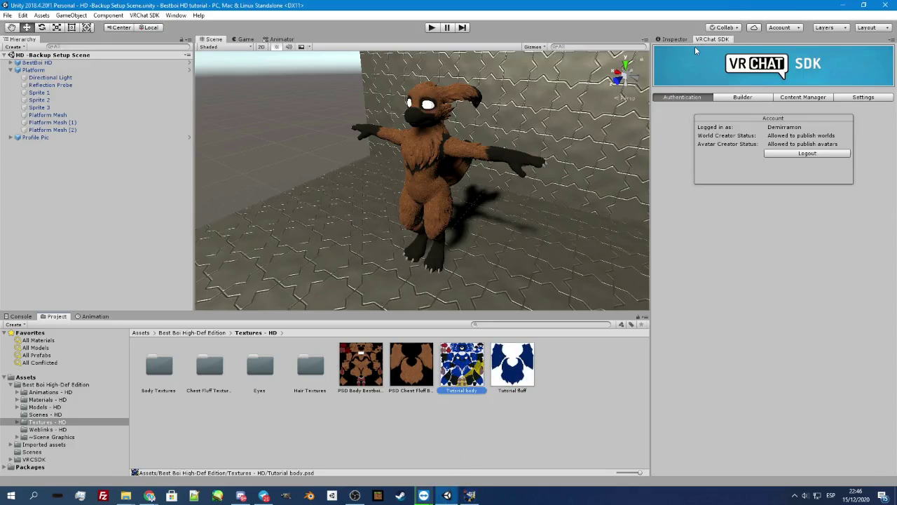
{"action": "left_click", "coordinate": [672, 39]}
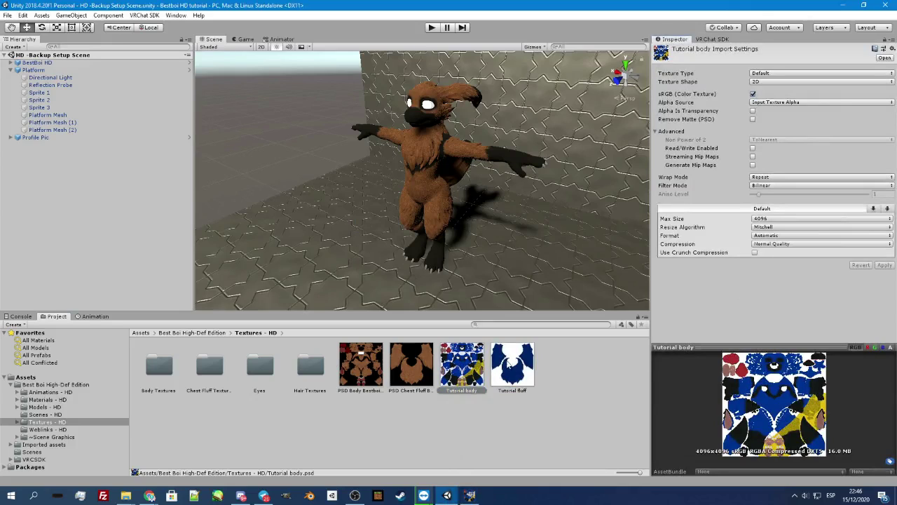
{"action": "left_click", "coordinate": [506, 363]}
{"action": "left_click", "coordinate": [478, 366]}
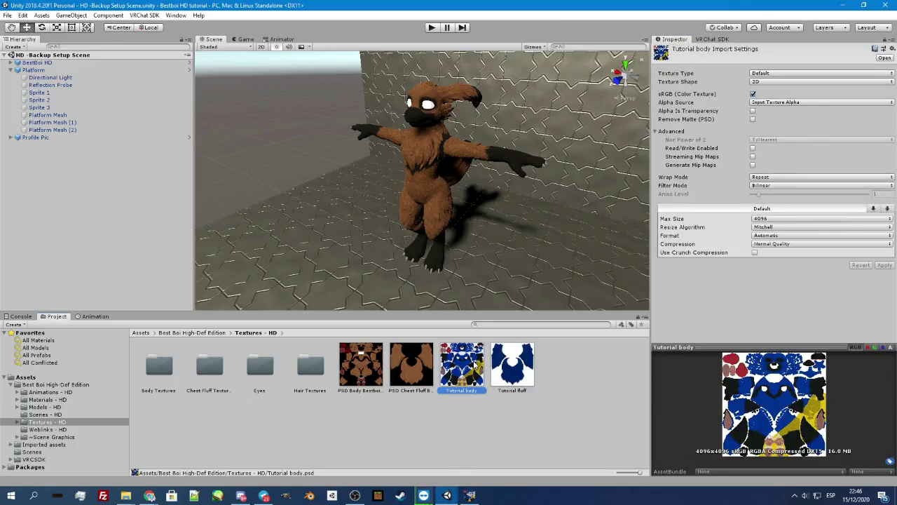
Step: Open the Materials - HD folder of Best Boi High-Def Edition
{"action": "left_click", "coordinate": [205, 334]}
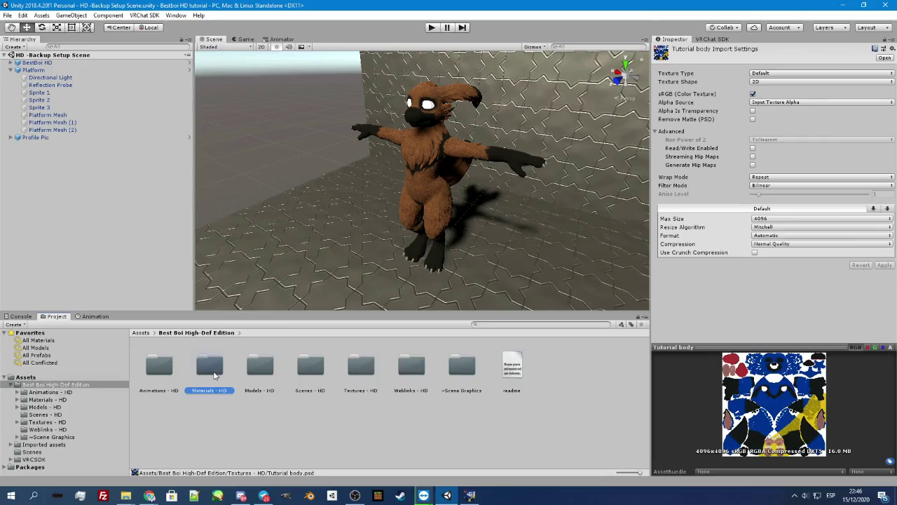
{"action": "double_click", "coordinate": [217, 379]}
{"action": "left_click", "coordinate": [218, 370]}
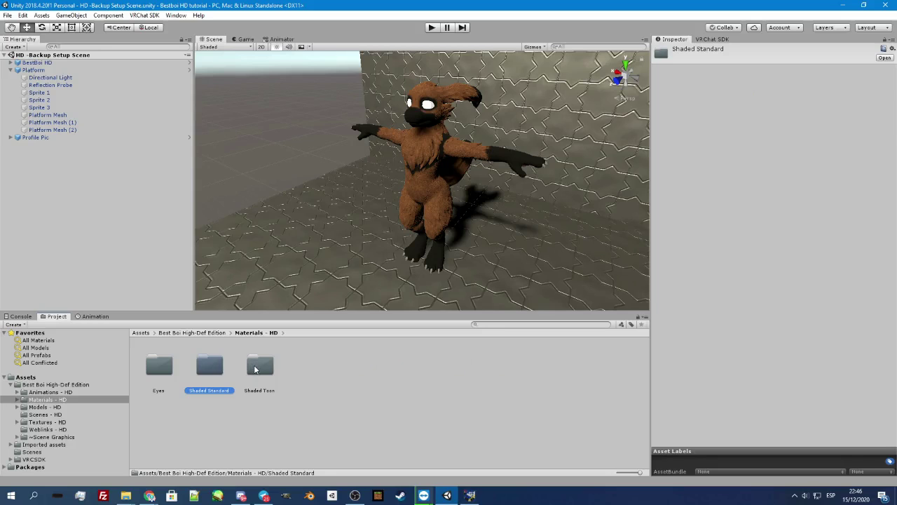
Step: Apply the Bestboi HD Body material from the Shaded Toon folder to the avatar and view the toon look
{"action": "double_click", "coordinate": [255, 369]}
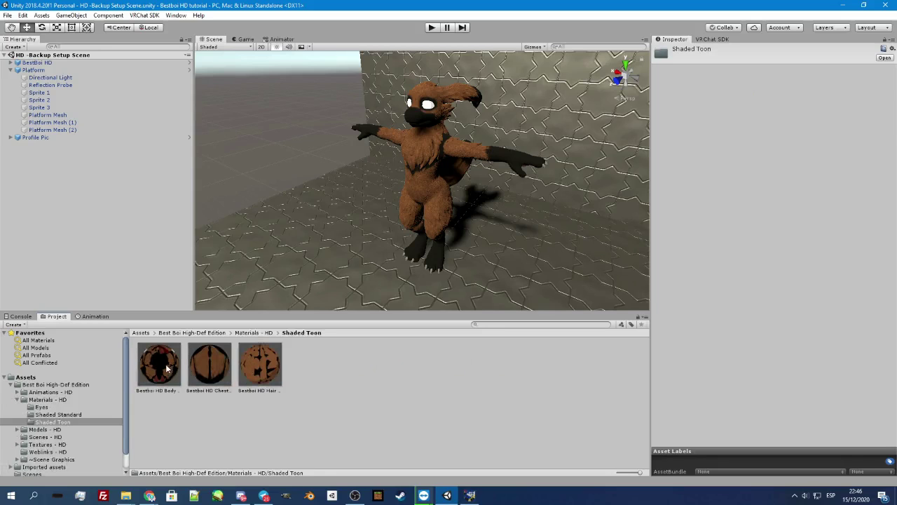
{"action": "left_click_drag", "start_coordinate": [167, 368], "coordinate": [432, 201]}
{"action": "scroll", "coordinate": [462, 175], "scroll_direction": "up", "scroll_amount": 4}
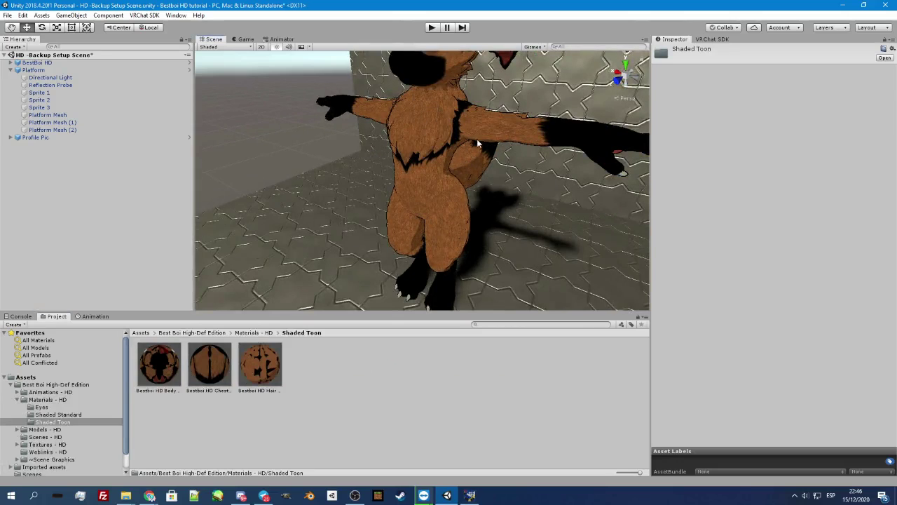
{"action": "scroll", "coordinate": [477, 138], "scroll_direction": "down", "scroll_amount": 4}
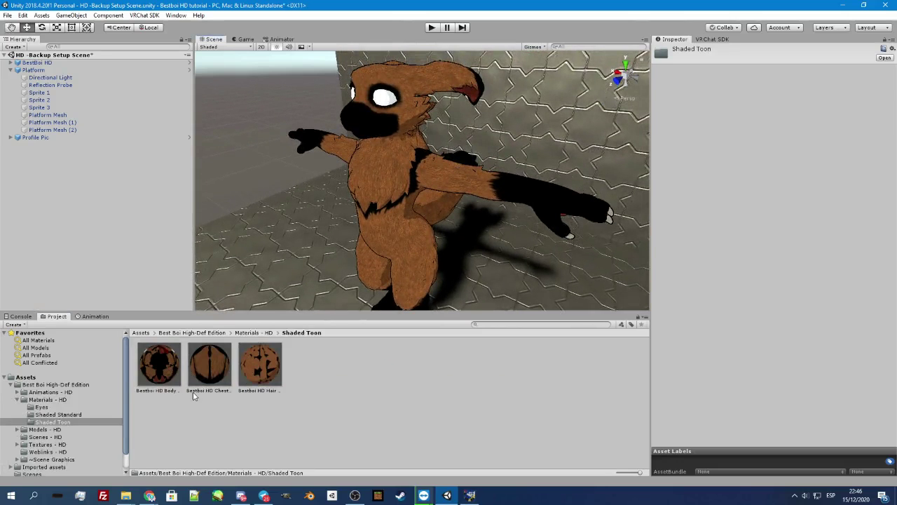
Step: Open the Shaded Standard materials and apply Body PSD to the avatar's body and Chest Fluff PNG to its chest
{"action": "left_click", "coordinate": [247, 334]}
{"action": "double_click", "coordinate": [214, 364]}
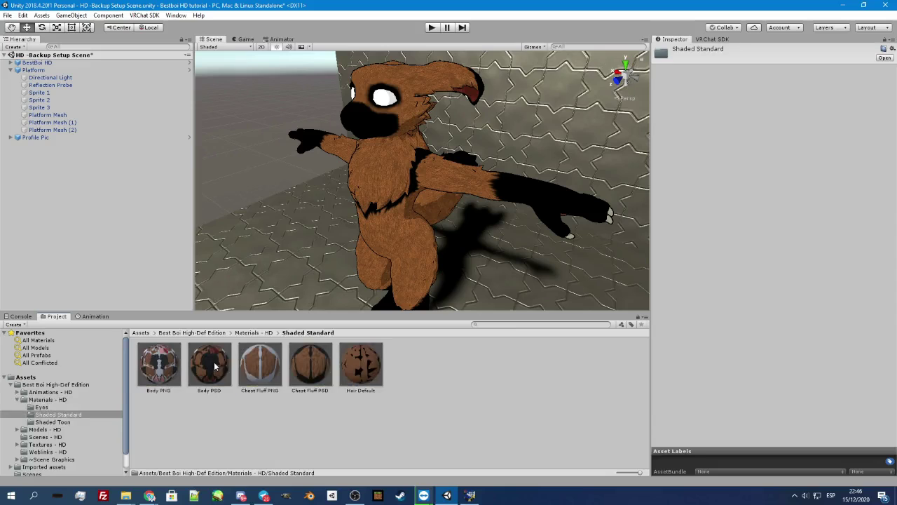
{"action": "mouse_move", "coordinate": [208, 364]}
{"action": "left_mouse_down"}
{"action": "mouse_move", "coordinate": [231, 337]}
{"action": "mouse_move", "coordinate": [396, 221]}
{"action": "left_mouse_up"}
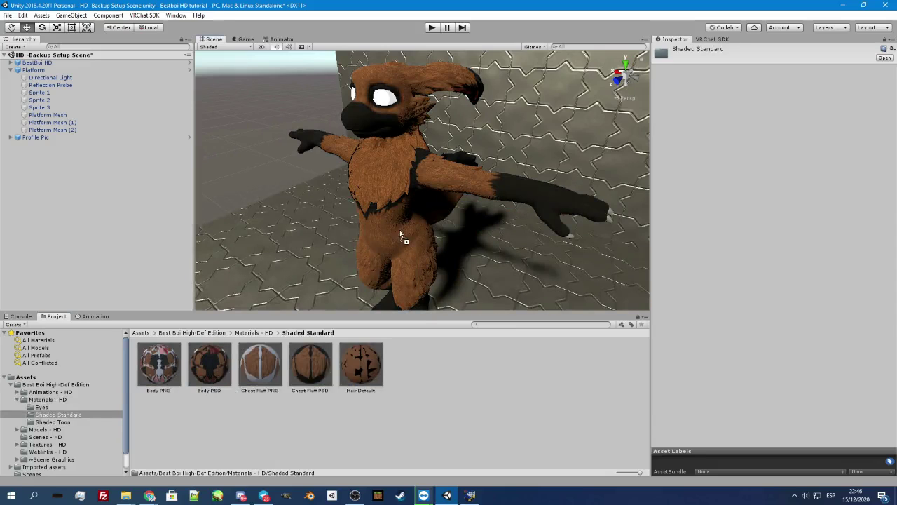
{"action": "left_click_drag", "start_coordinate": [272, 368], "coordinate": [354, 194]}
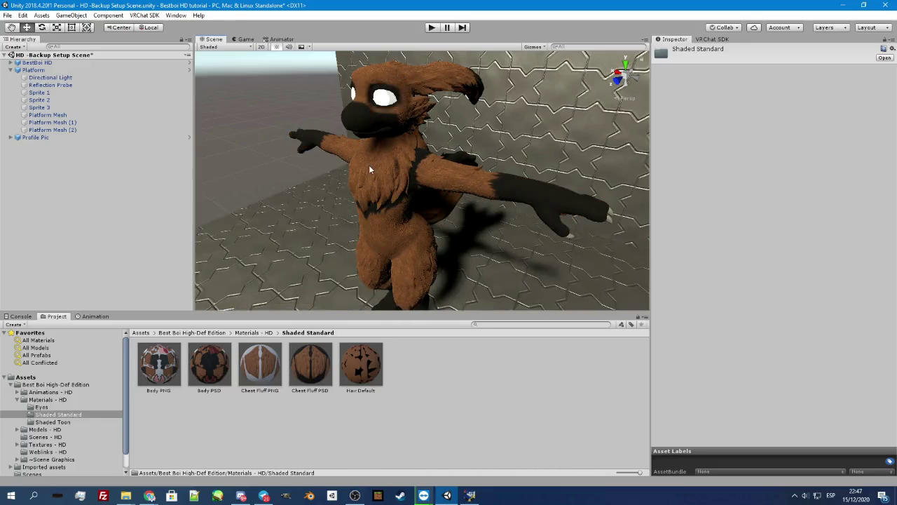
Step: Duplicate the Body PNG and Chest Fluff PNG materials in the Shaded Standard folder
{"action": "left_click", "coordinate": [178, 380]}
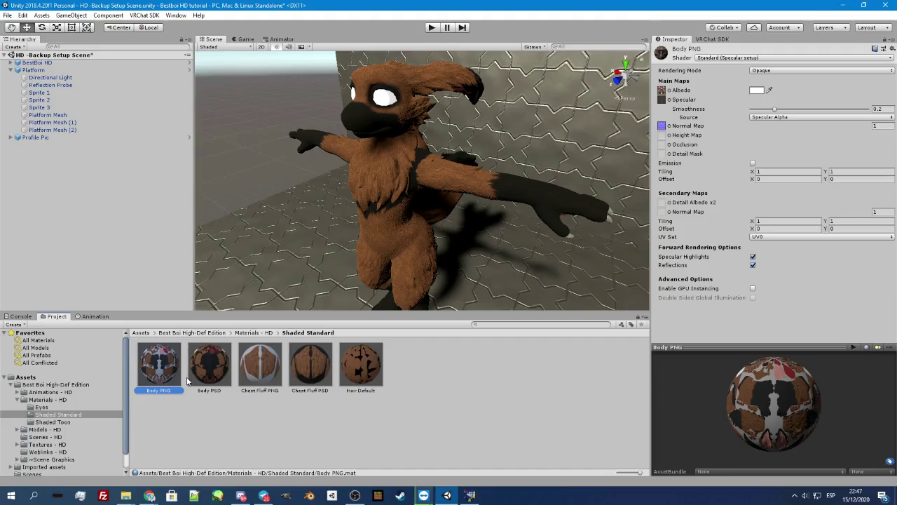
{"action": "key", "text": "ctrl+d"}
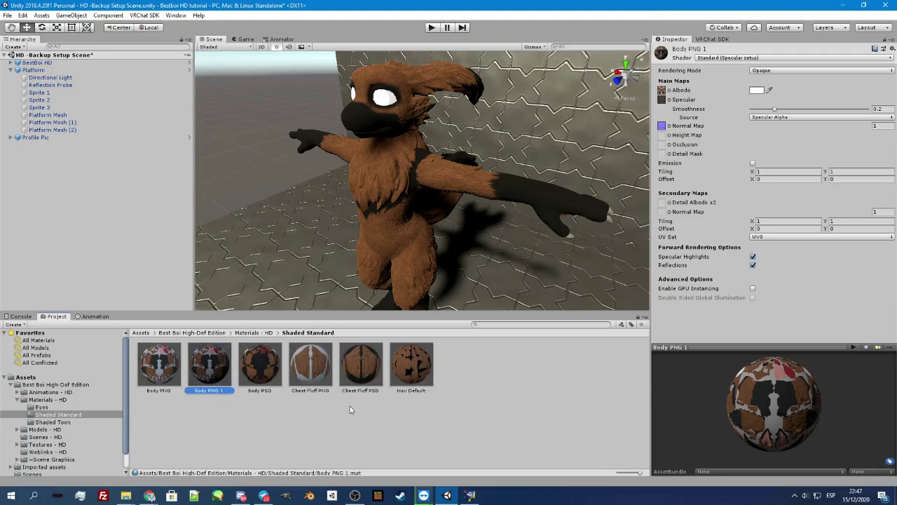
{"action": "left_click", "coordinate": [303, 377]}
{"action": "key", "text": "ctrl+d"}
Step: Rename the duplicated body material as Tutorial body and the duplicated chest fluff material as Tutorial fluff
{"action": "left_click", "coordinate": [230, 400]}
{"action": "left_click", "coordinate": [219, 395]}
{"action": "left_click", "coordinate": [218, 391]}
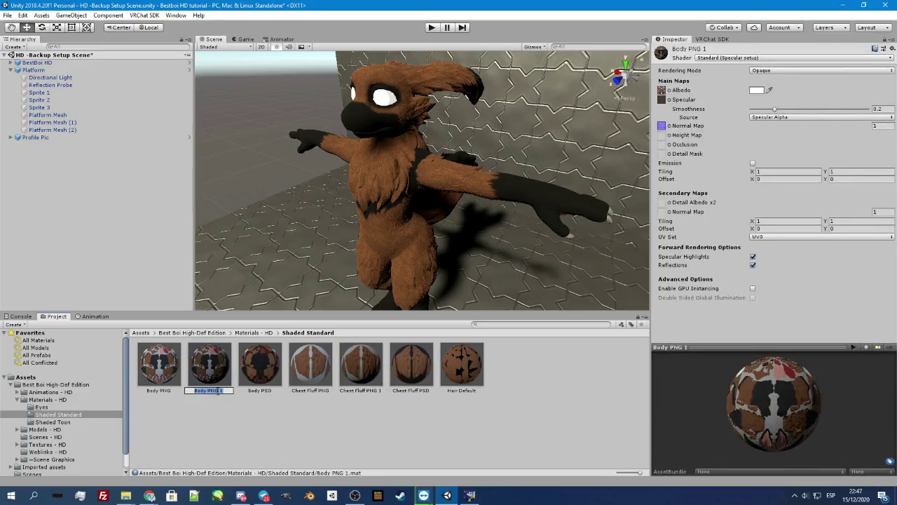
{"action": "type", "text": "Tutorial body"}
{"action": "key", "text": "Return"}
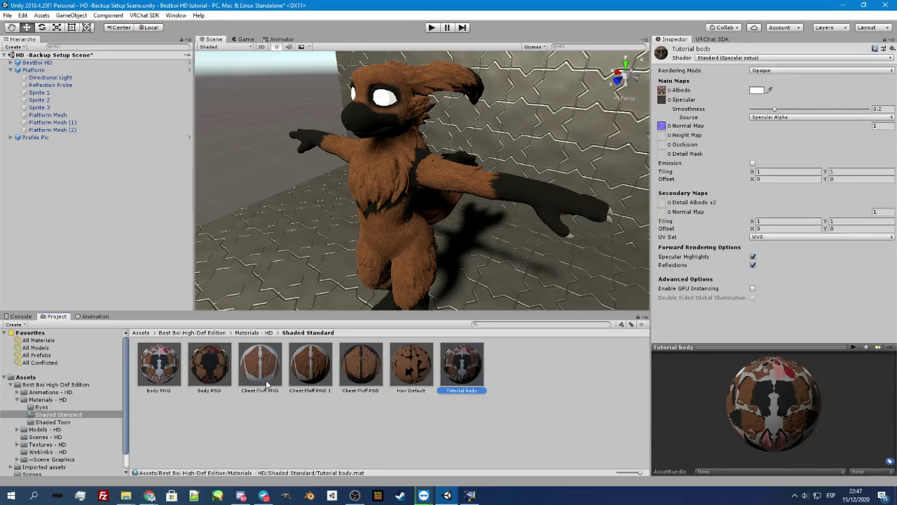
{"action": "left_click", "coordinate": [303, 392]}
{"action": "left_click", "coordinate": [304, 391]}
{"action": "type", "text": "Tutorial fluff"}
{"action": "key", "text": "Return"}
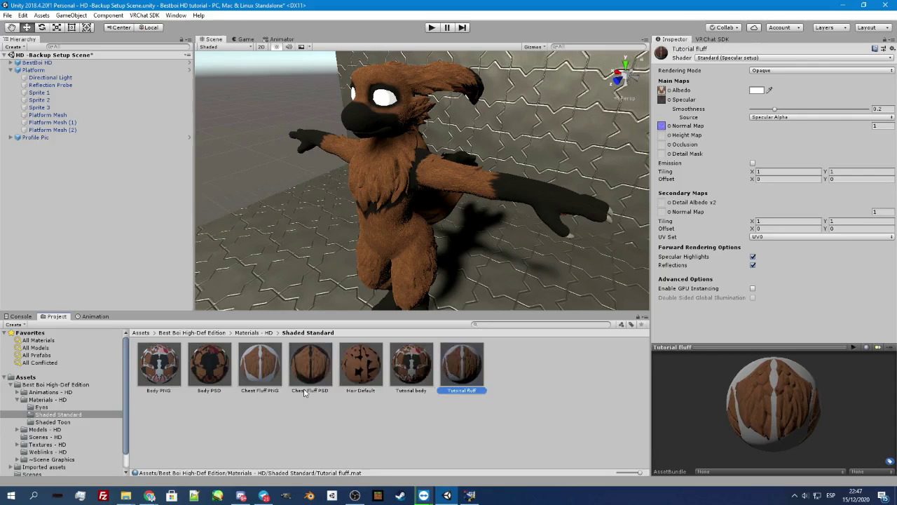
Step: Set the albedo map of the Tutorial body material to the Tutorial body texture
{"action": "left_click", "coordinate": [410, 368]}
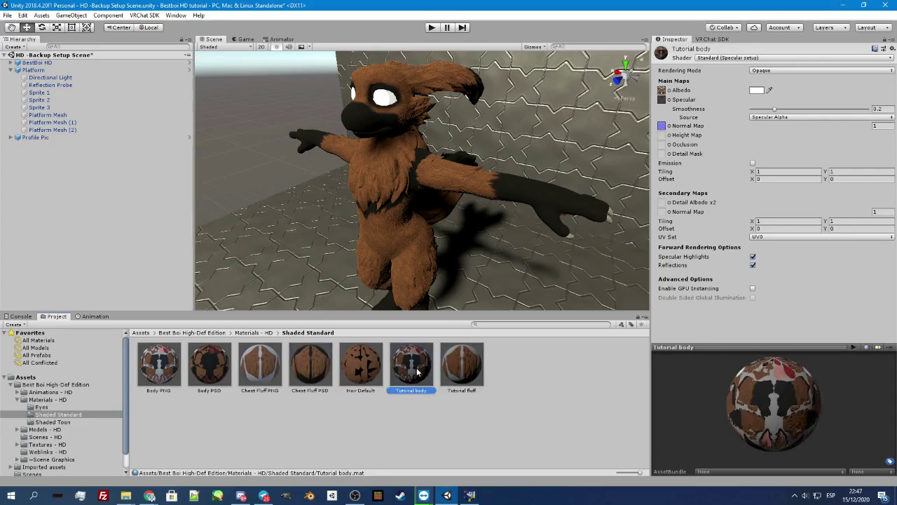
{"action": "left_click", "coordinate": [669, 91]}
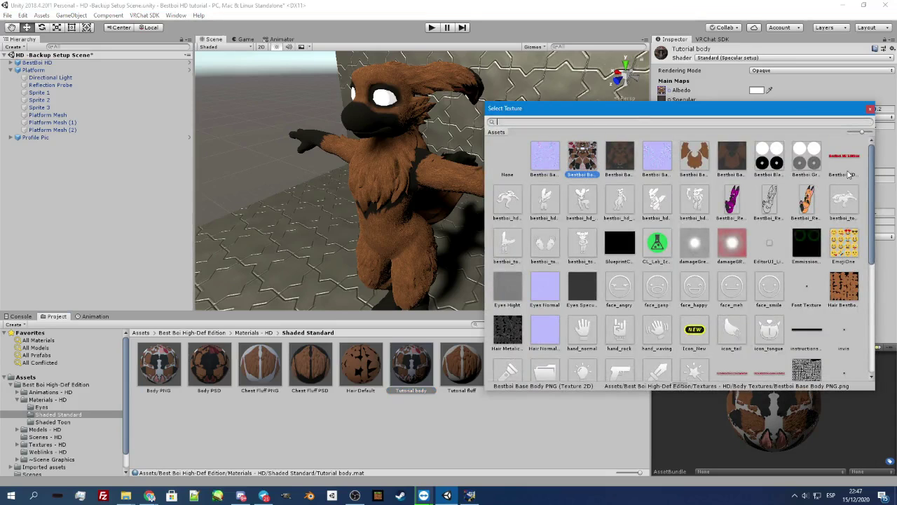
{"action": "left_click_drag", "start_coordinate": [874, 185], "coordinate": [857, 287]}
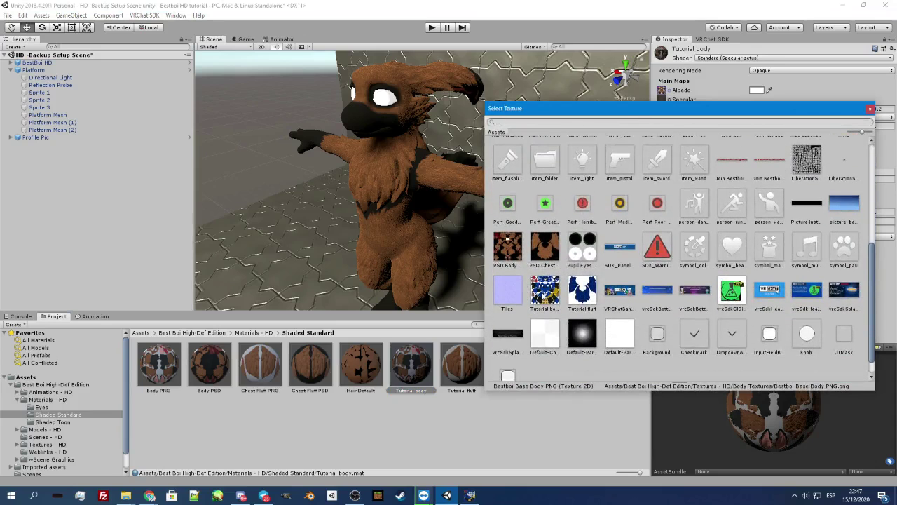
{"action": "double_click", "coordinate": [534, 283]}
Step: Set the albedo map of the Tutorial fluff material to the Tutorial fluff texture
{"action": "left_click", "coordinate": [460, 374]}
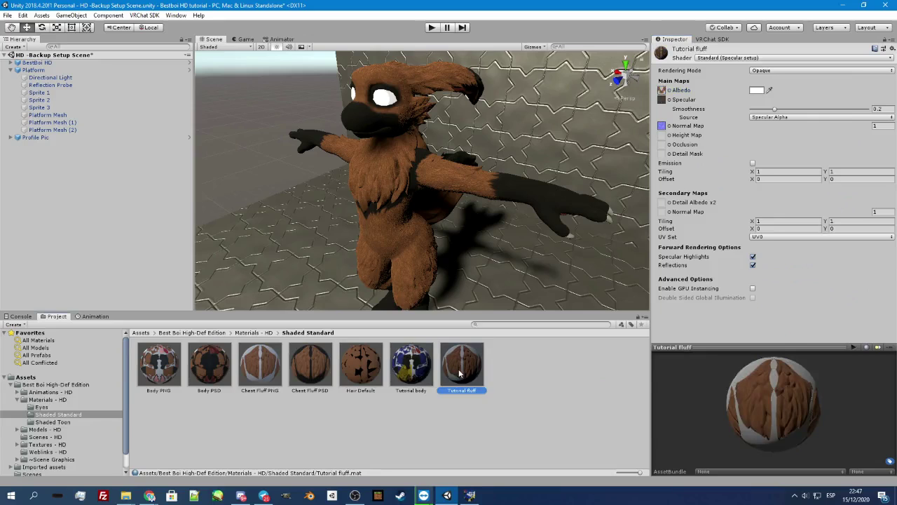
{"action": "left_click", "coordinate": [669, 90]}
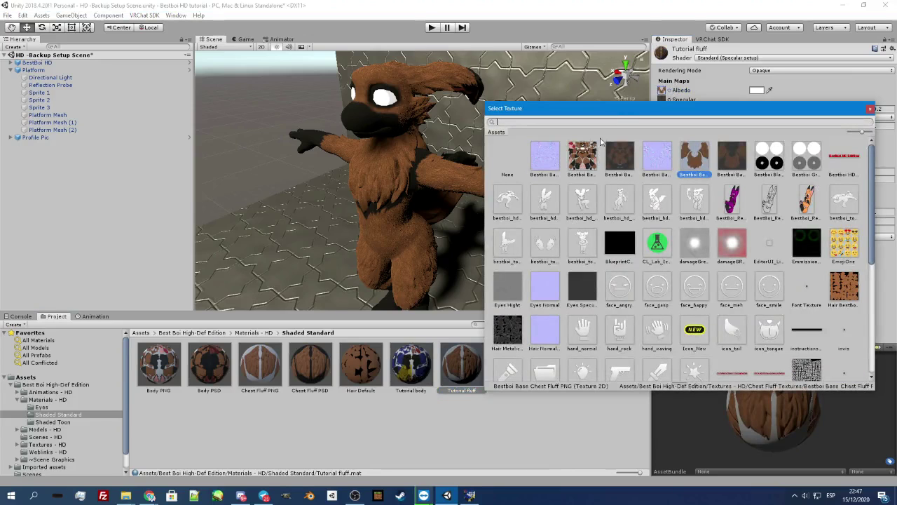
{"action": "left_click_drag", "start_coordinate": [873, 235], "coordinate": [875, 349]}
{"action": "double_click", "coordinate": [591, 276]}
Step: Apply the Tutorial body material to the avatar's body and Tutorial fluff to its chest fluff, and check the recolored model
{"action": "left_click_drag", "start_coordinate": [362, 262], "coordinate": [446, 185], "text": "alt"}
{"action": "scroll", "coordinate": [447, 185], "scroll_direction": "down", "scroll_amount": 5}
{"action": "scroll", "coordinate": [449, 187], "scroll_direction": "up", "scroll_amount": 5}
{"action": "scroll", "coordinate": [450, 202], "scroll_direction": "down", "scroll_amount": 2}
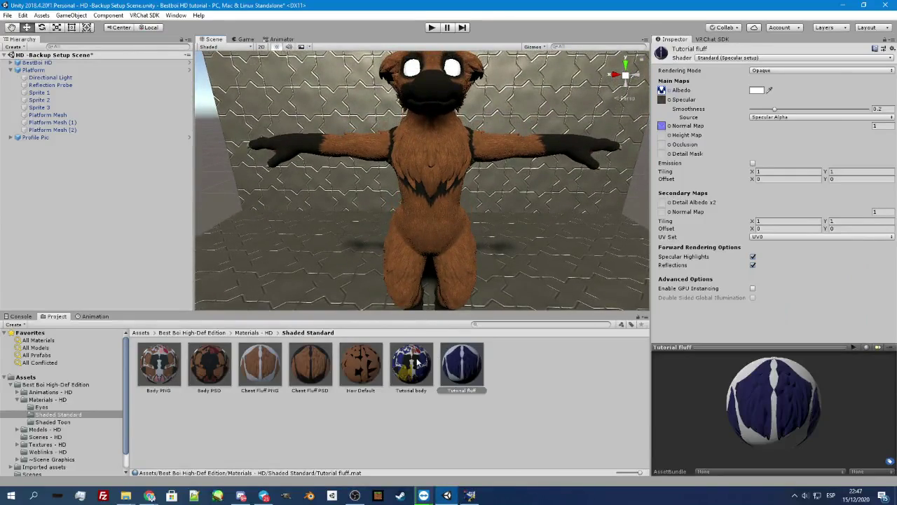
{"action": "left_click_drag", "start_coordinate": [417, 361], "coordinate": [462, 242]}
{"action": "left_click_drag", "start_coordinate": [462, 363], "coordinate": [440, 210]}
{"action": "scroll", "coordinate": [514, 227], "scroll_direction": "down", "scroll_amount": 3}
{"action": "left_click_drag", "start_coordinate": [515, 227], "coordinate": [394, 257], "text": "alt"}
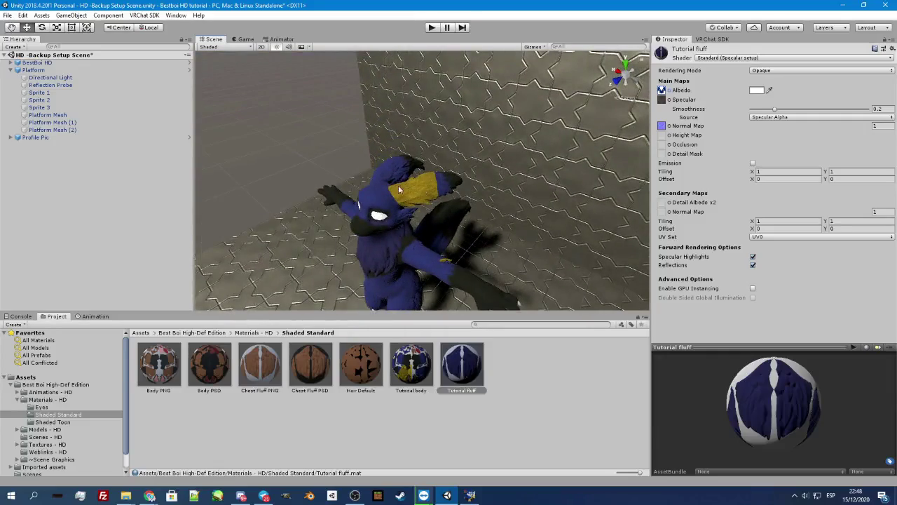
{"action": "mouse_move", "coordinate": [426, 199]}
{"action": "left_mouse_down", "text": "alt"}
{"action": "mouse_move", "coordinate": [441, 179]}
{"action": "mouse_move", "coordinate": [438, 188]}
{"action": "left_mouse_up", "text": "alt"}
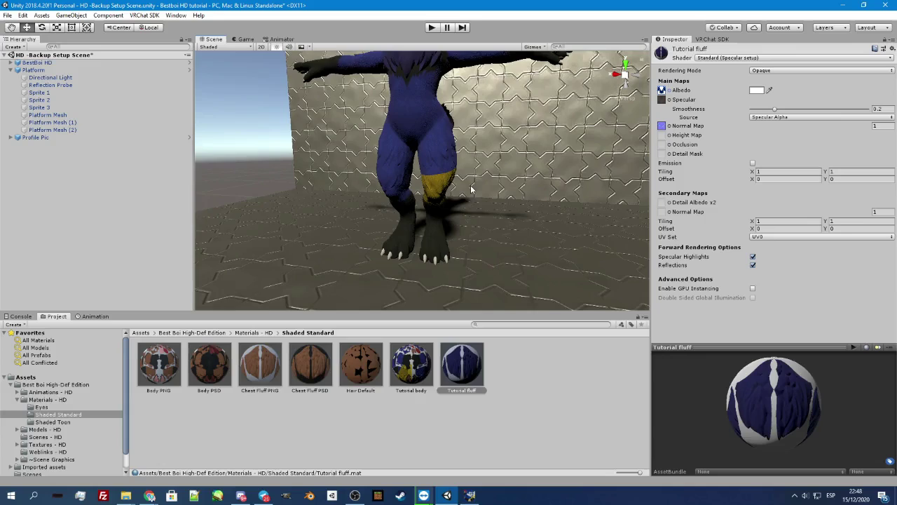
Step: Check the recolored avatar as a whole and build it for online publishing on Windows with the VRChat SDK
{"action": "right_click_drag", "start_coordinate": [471, 189], "coordinate": [216, 231], "text": "alt"}
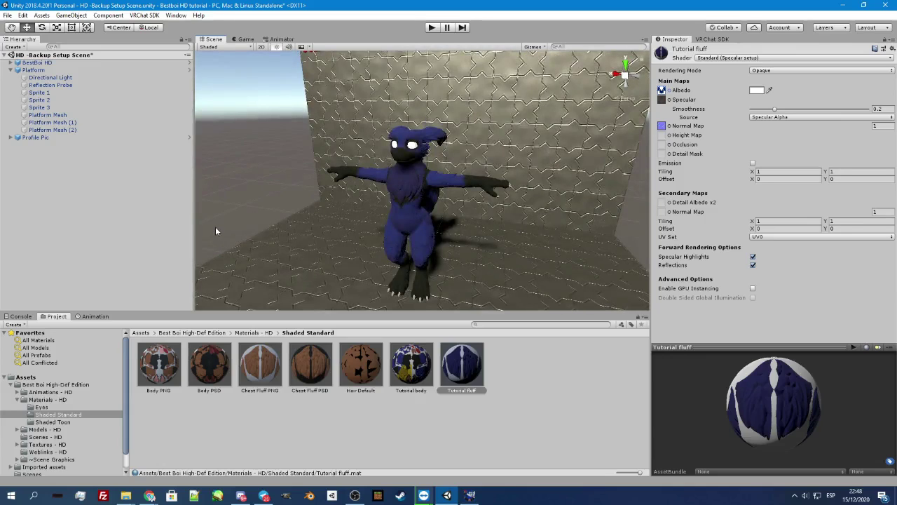
{"action": "scroll", "coordinate": [264, 187], "scroll_direction": "down", "scroll_amount": 5}
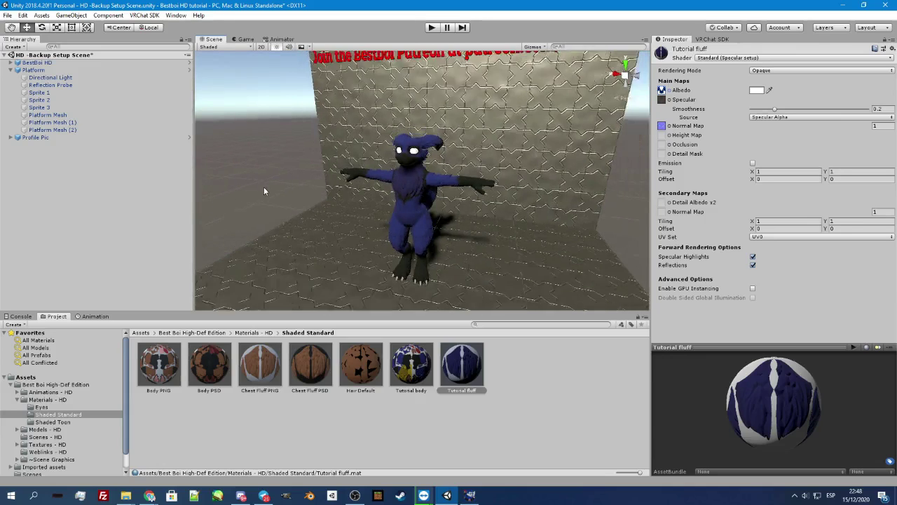
{"action": "left_click", "coordinate": [703, 39]}
{"action": "left_click", "coordinate": [754, 98]}
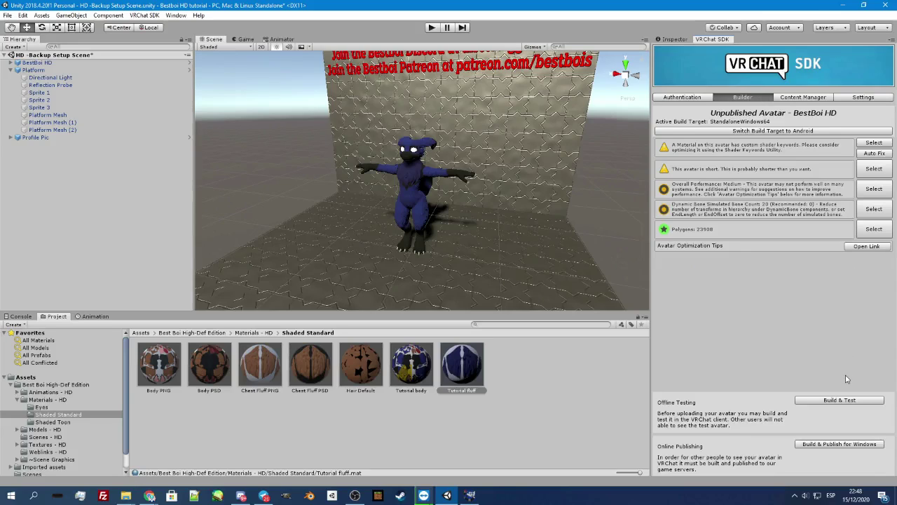
{"action": "left_click", "coordinate": [827, 445]}
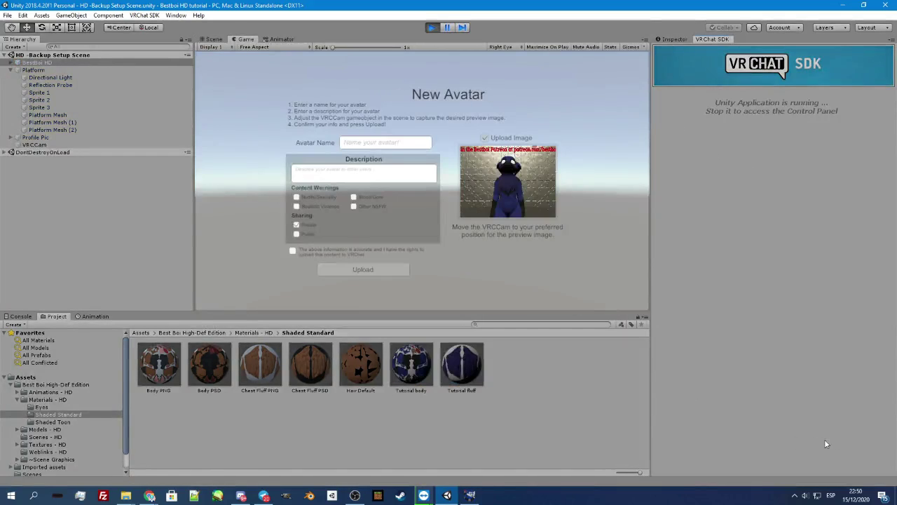
Step: Name the new avatar "tutorial bestboi hd" with description "tut", keep sharing Private, and accept the content rights statement
{"action": "left_click", "coordinate": [413, 146]}
{"action": "type", "text": "tutorial bestboi hd"}
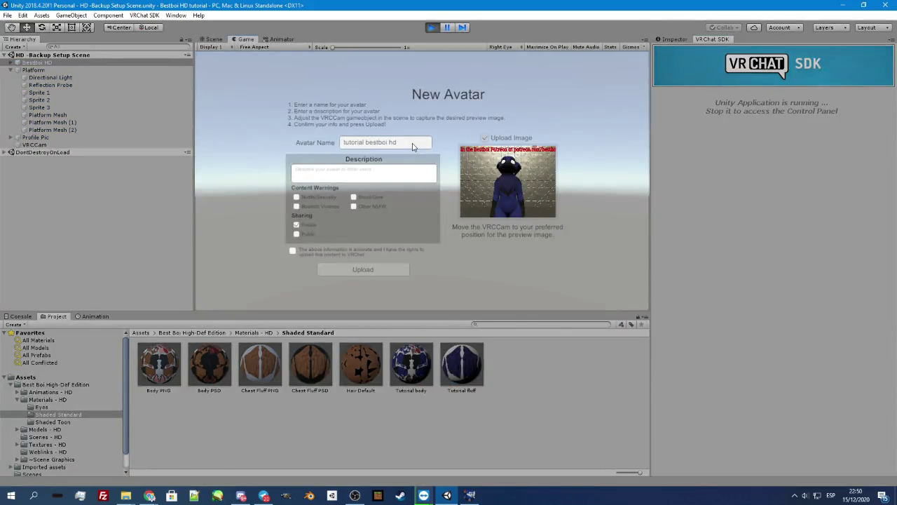
{"action": "left_click", "coordinate": [378, 171]}
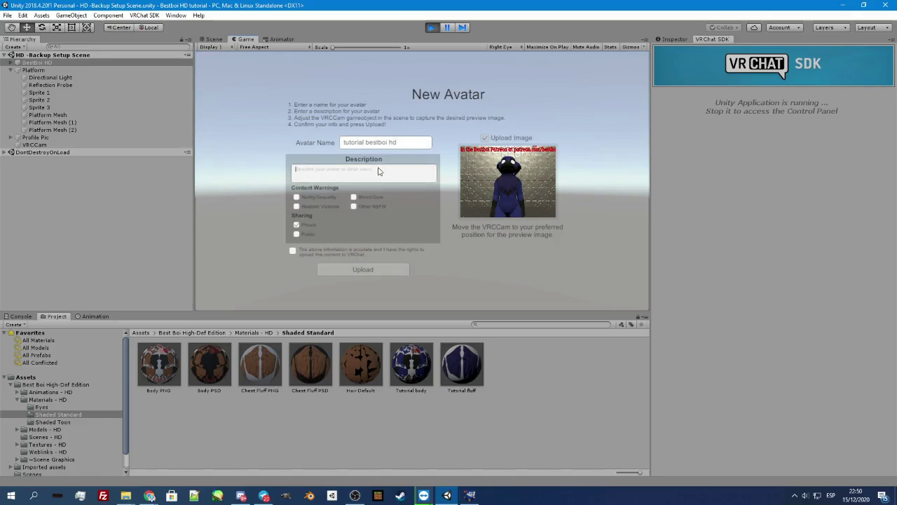
{"action": "type", "text": "tut"}
{"action": "left_click", "coordinate": [297, 225]}
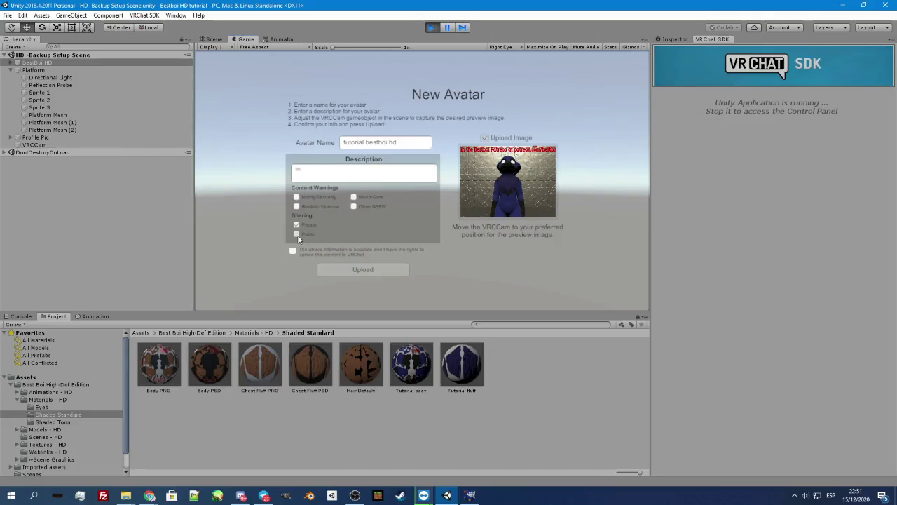
{"action": "left_click", "coordinate": [297, 235]}
{"action": "left_click", "coordinate": [293, 251]}
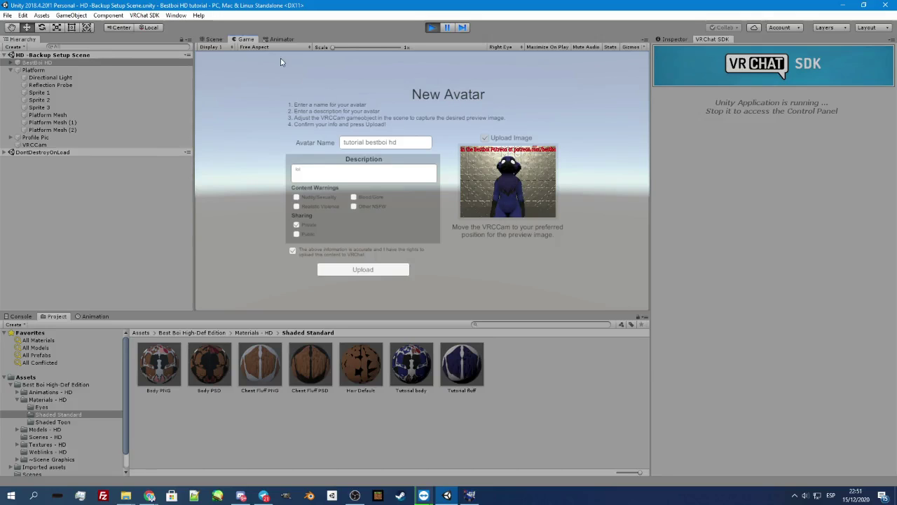
Step: Try to reframe the avatar's preview image by moving the VRCCam by hand in the scene
{"action": "left_click", "coordinate": [214, 39]}
{"action": "left_click", "coordinate": [360, 214]}
{"action": "mouse_move", "coordinate": [424, 201]}
{"action": "right_mouse_down"}
{"action": "mouse_move", "coordinate": [413, 219]}
{"action": "mouse_move", "coordinate": [321, 227]}
{"action": "mouse_move", "coordinate": [431, 197]}
{"action": "right_mouse_up"}
{"action": "left_click_drag", "start_coordinate": [372, 180], "coordinate": [378, 156]}
{"action": "key", "text": "e"}
{"action": "scroll", "coordinate": [382, 162], "scroll_direction": "up", "scroll_amount": 2}
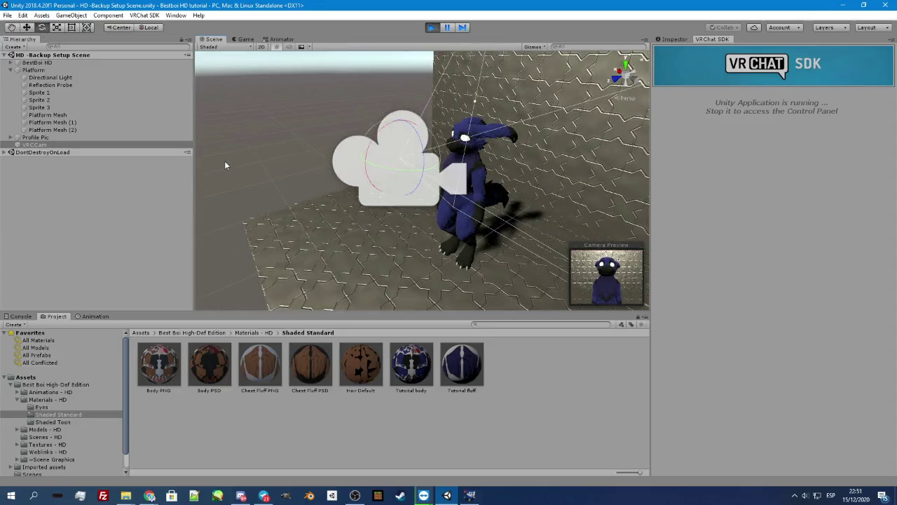
Step: Frame the avatar's head and chest from an angle, align the VRCCam with that view, and check the preview image
{"action": "left_click_drag", "start_coordinate": [255, 207], "coordinate": [469, 198], "text": "alt"}
{"action": "left_click", "coordinate": [35, 145]}
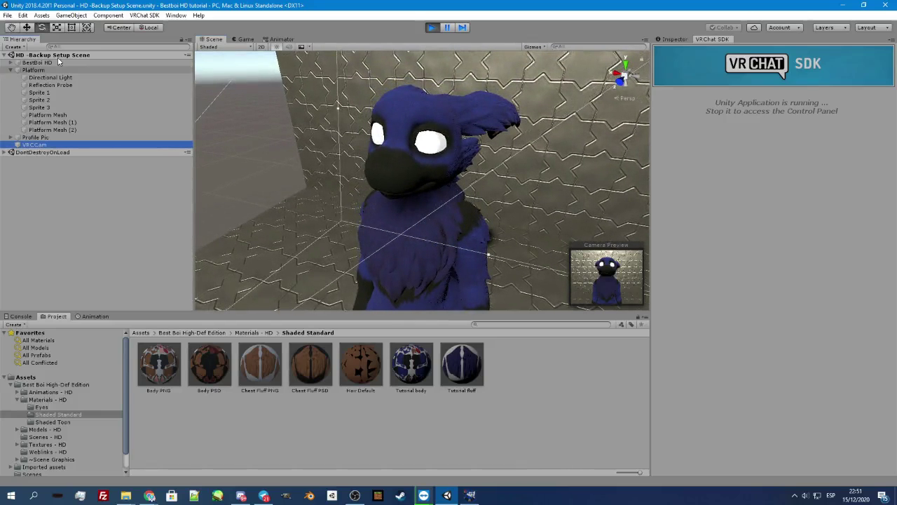
{"action": "left_click", "coordinate": [70, 14]}
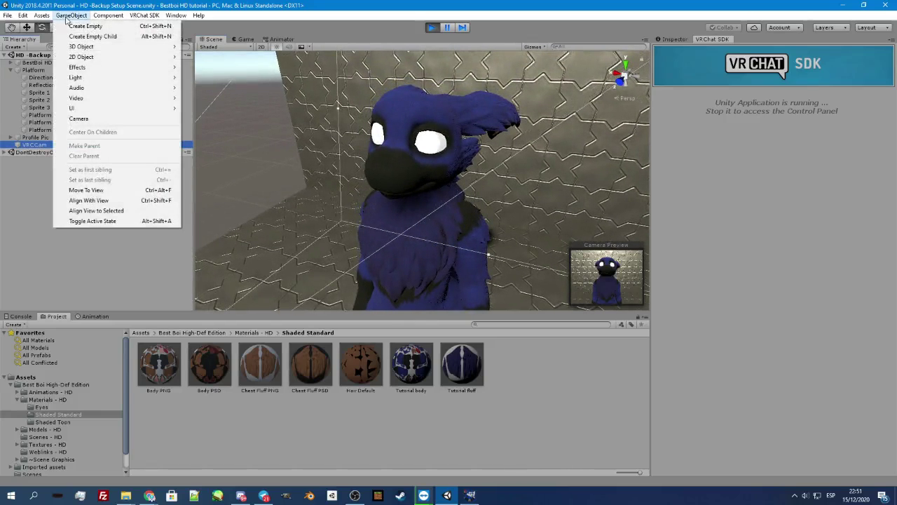
{"action": "left_click", "coordinate": [89, 201]}
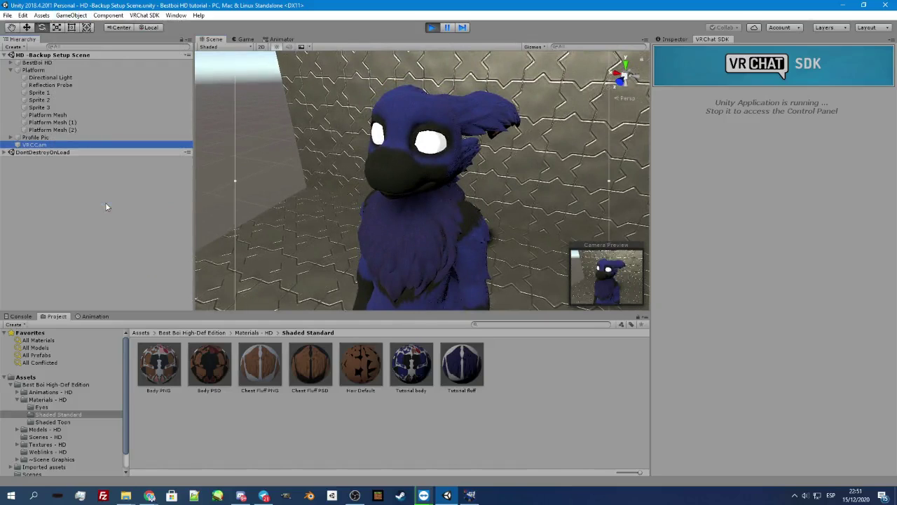
{"action": "left_click", "coordinate": [244, 39]}
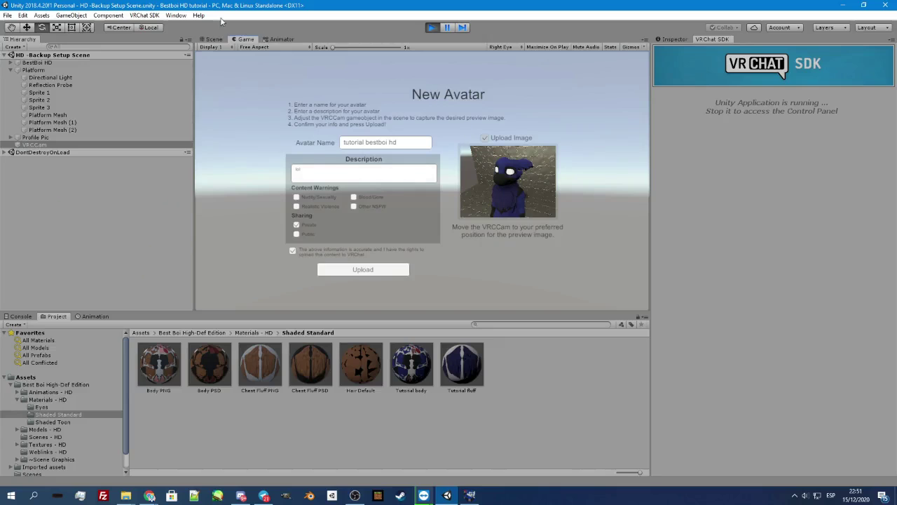
Step: Examine the custom profile picture setup in the scene and the framing of its Profile Pic Camera
{"action": "left_click", "coordinate": [214, 39]}
{"action": "scroll", "coordinate": [436, 126], "scroll_direction": "down", "scroll_amount": 6}
{"action": "key", "text": "f"}
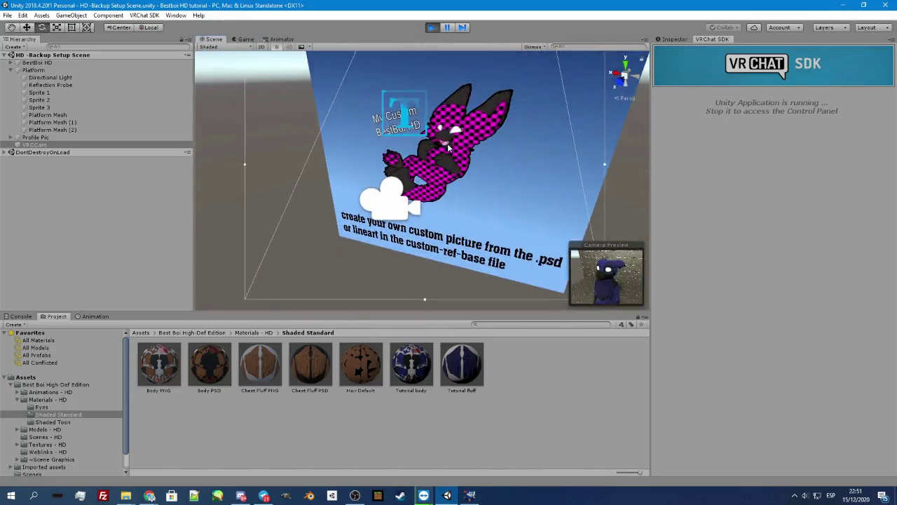
{"action": "scroll", "coordinate": [448, 145], "scroll_direction": "up", "scroll_amount": 3}
{"action": "middle_click_drag", "start_coordinate": [488, 143], "coordinate": [463, 188]}
{"action": "left_click", "coordinate": [356, 258]}
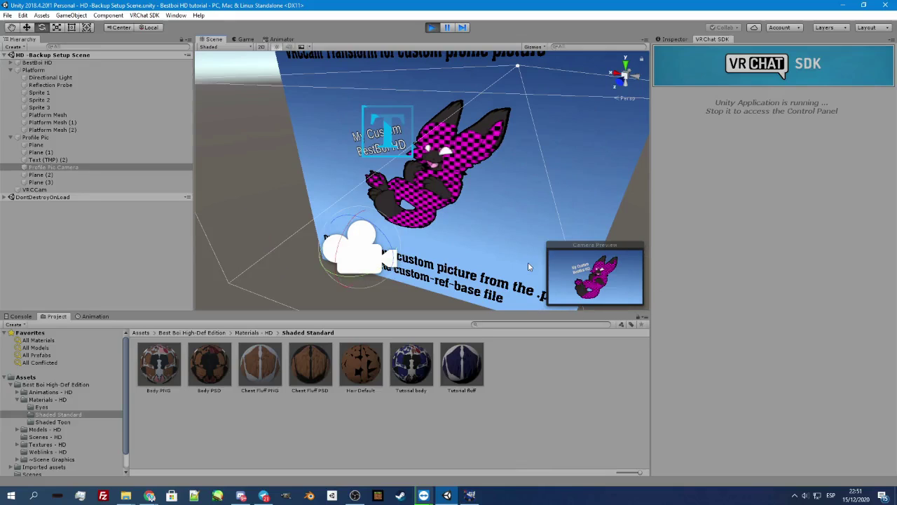
Step: Return to the New Avatar form and upload the avatar to VRChat
{"action": "left_click", "coordinate": [242, 39]}
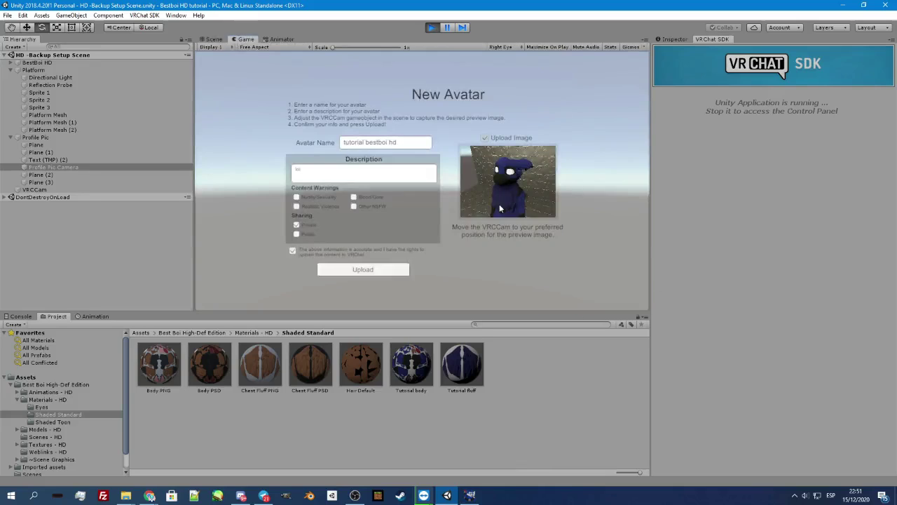
{"action": "left_click", "coordinate": [362, 273]}
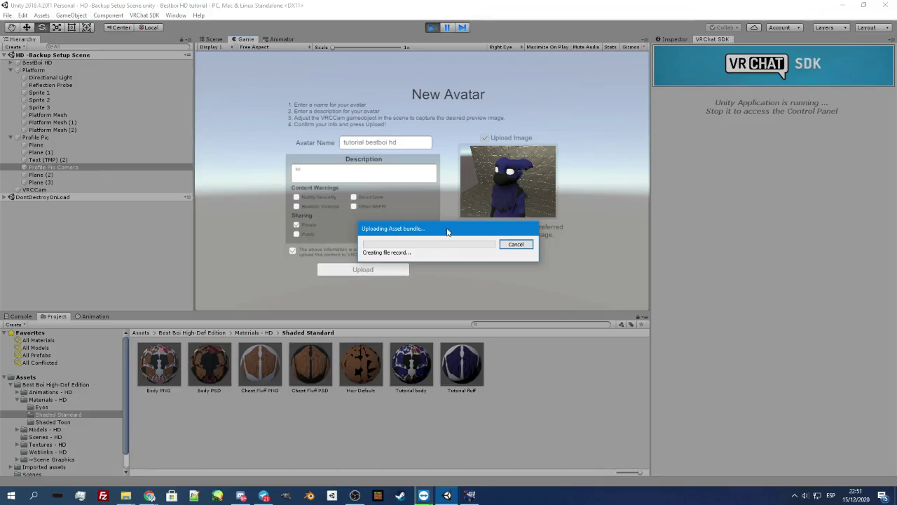